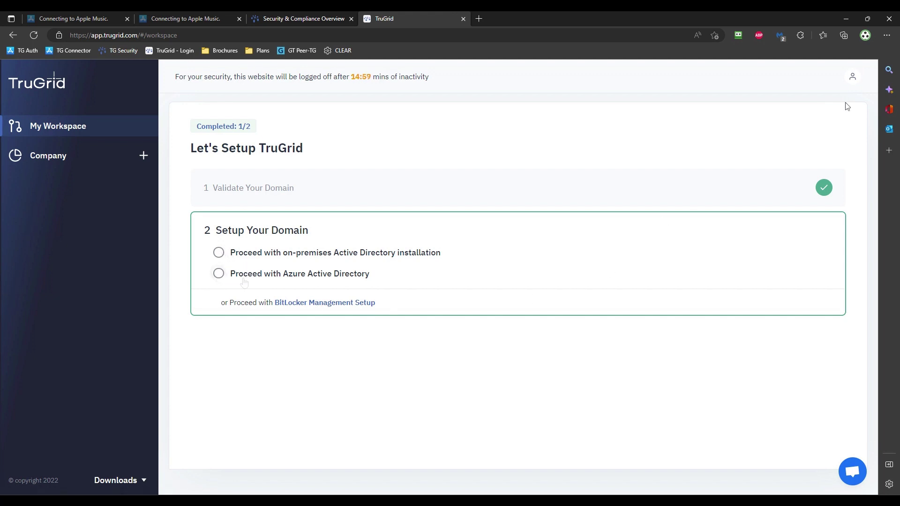
From the account menu, start BitLocker Management Setup and download TruGrid-IoT-Installer-demotg.com-app.msi
click(853, 77)
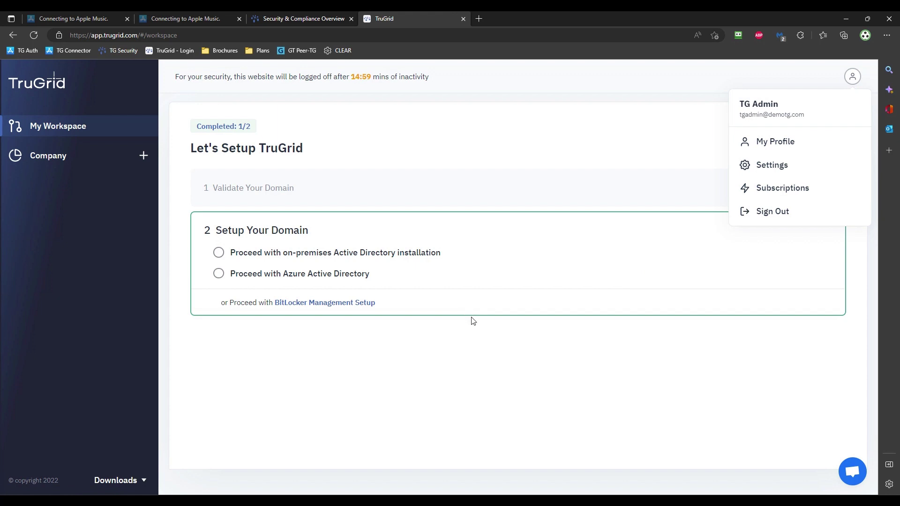
click(325, 303)
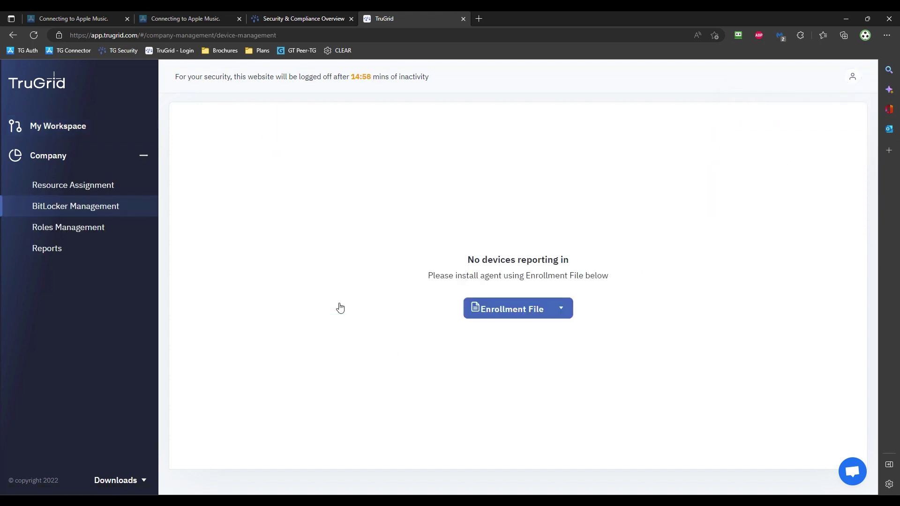
click(561, 312)
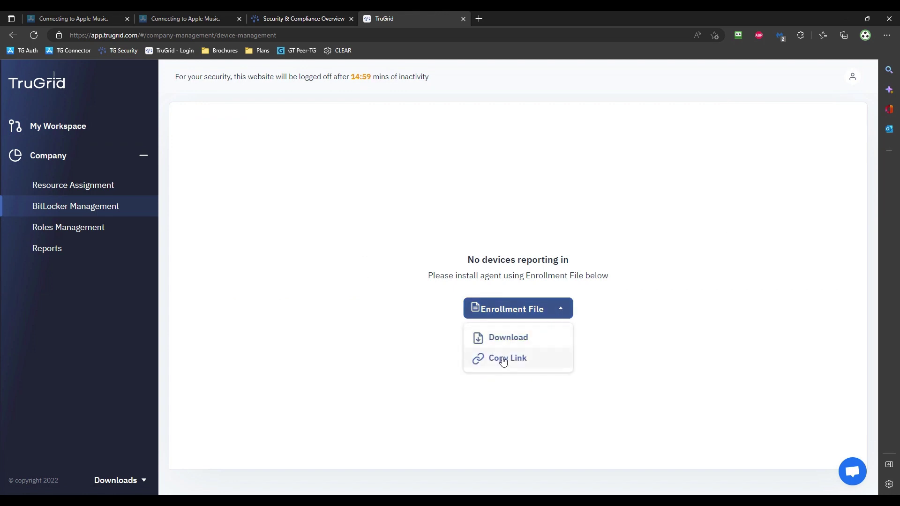
click(505, 339)
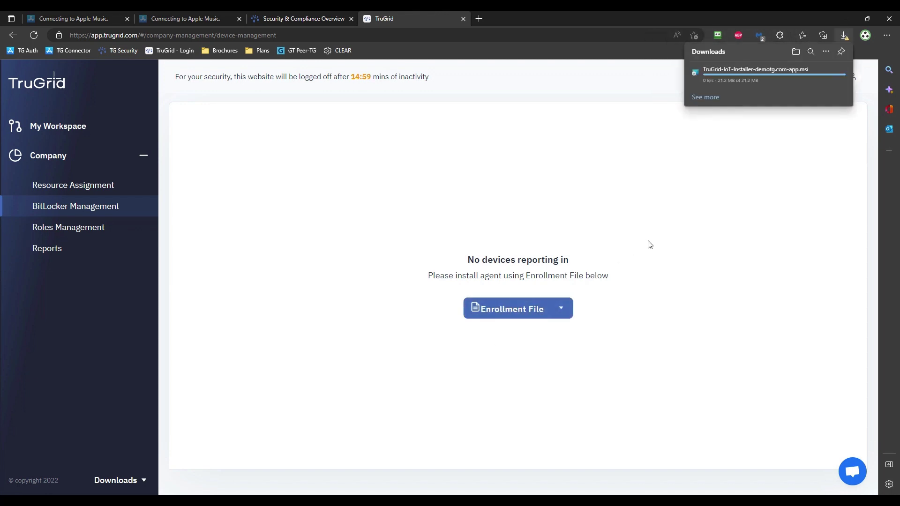
Keep the flagged installer through the SmartScreen 'Keep anyway' option and show it in its folder
mouse_move(799, 75)
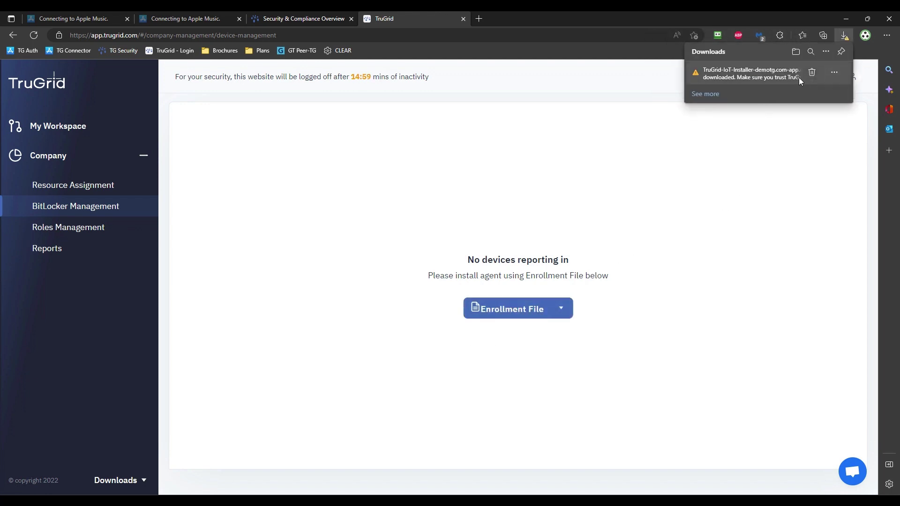
click(834, 74)
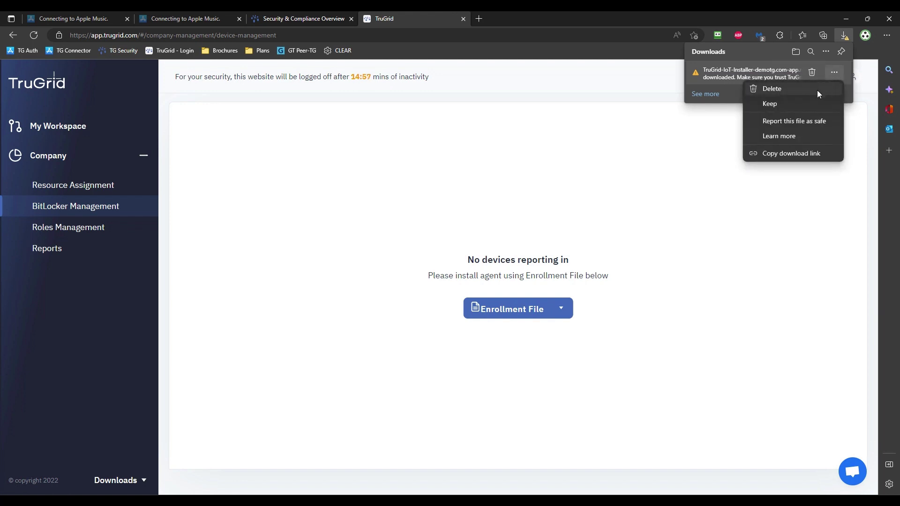
click(775, 103)
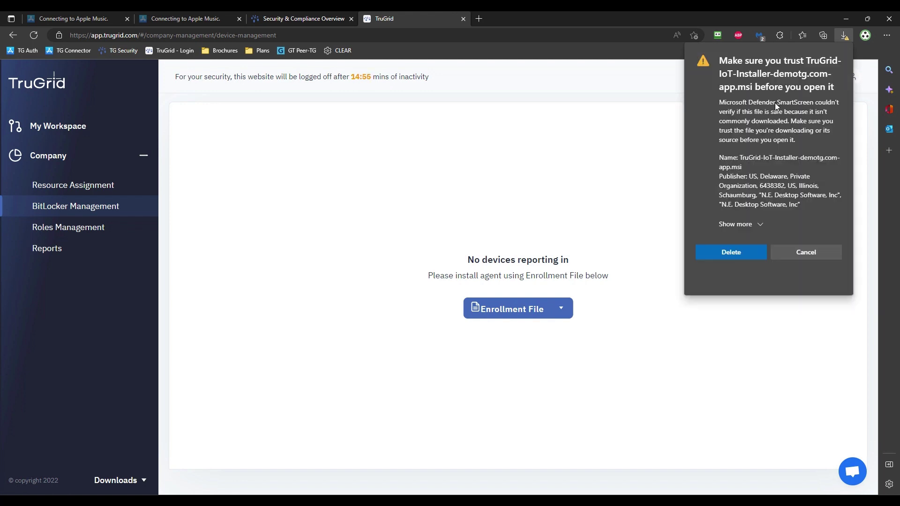
click(759, 225)
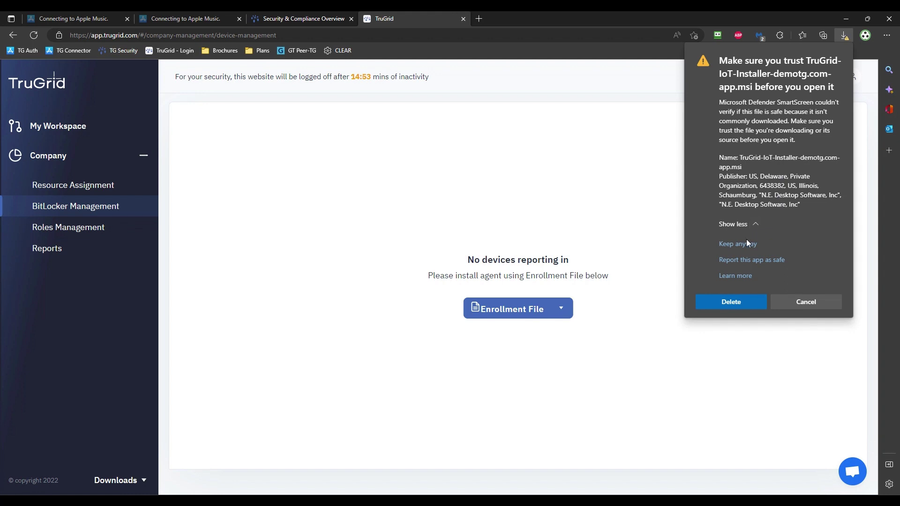
click(746, 243)
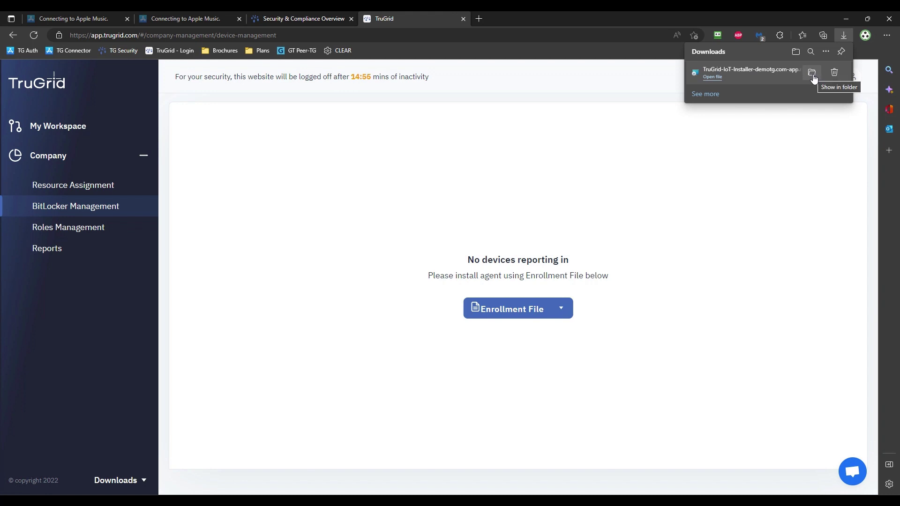
click(812, 73)
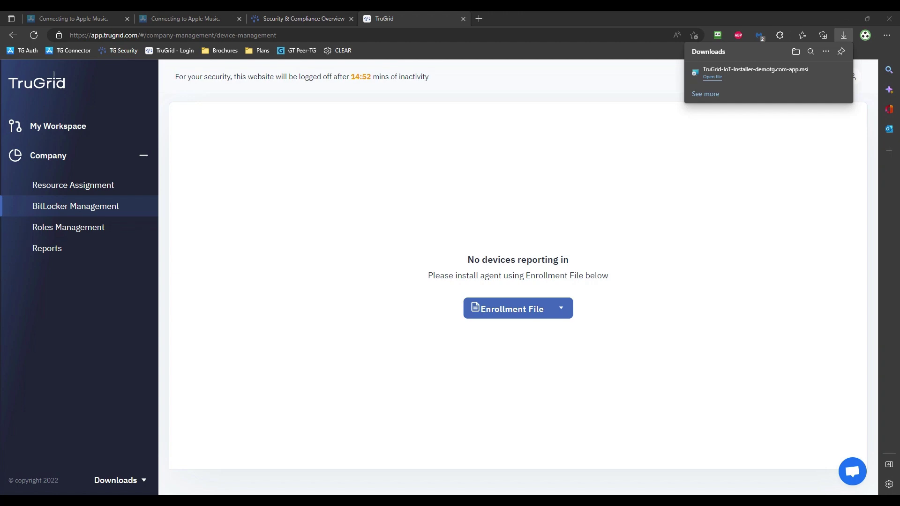
Close the downloads panel and sign in to PC01 with the account password
click(753, 219)
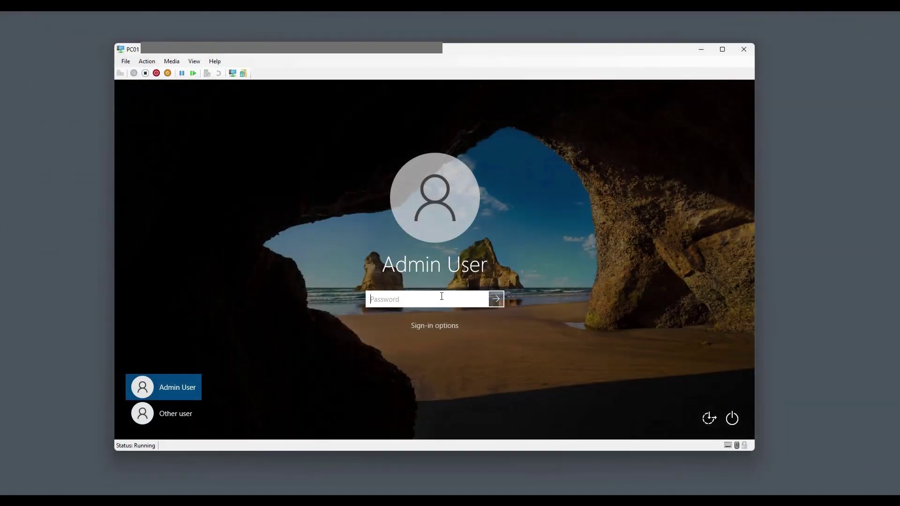
text(**********)
key(Return)
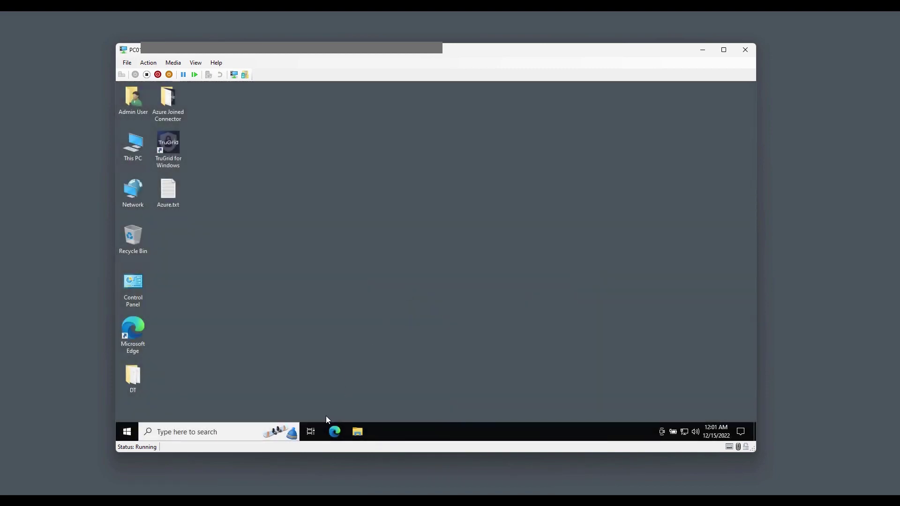
Run the TPM console and confirm the TPM is ready for use (MSFT, specification 2.0)
right_click(128, 433)
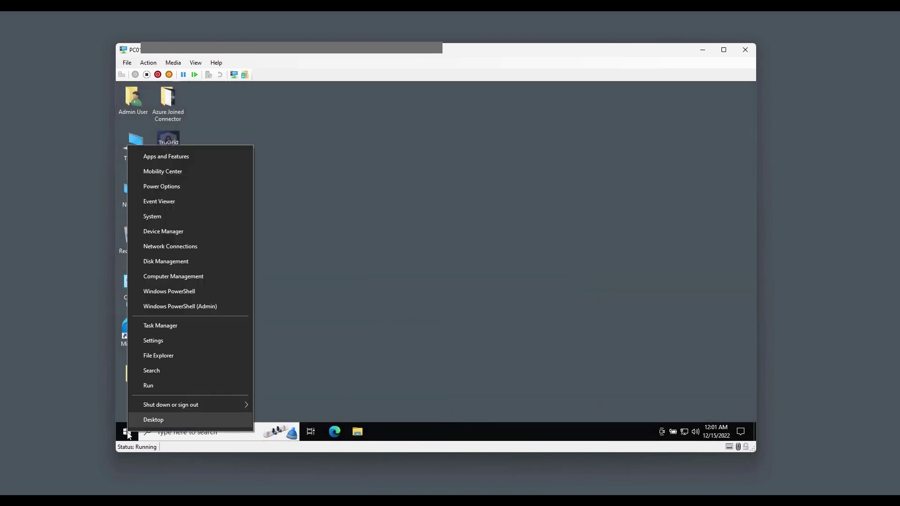
click(150, 386)
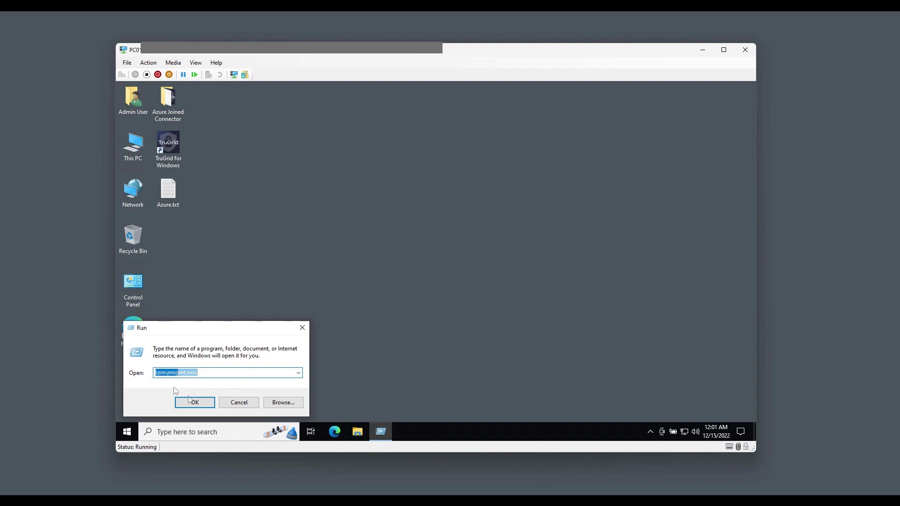
click(194, 402)
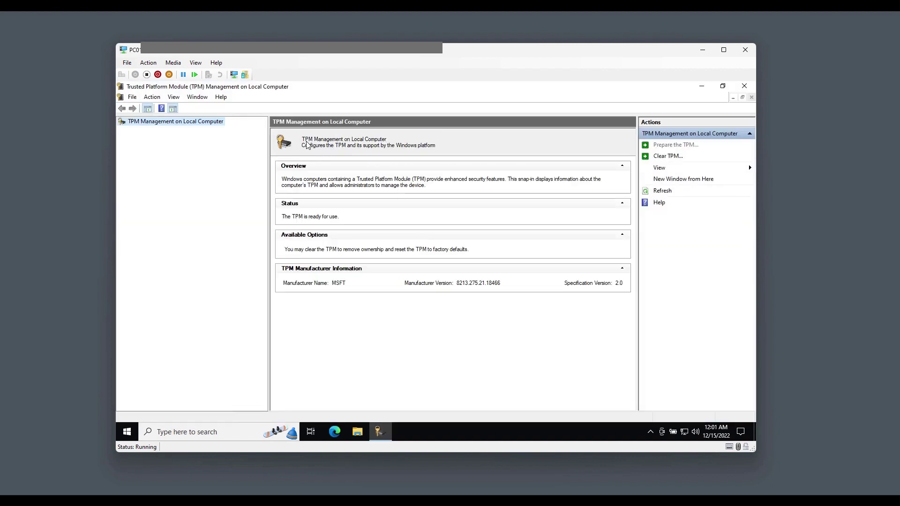
click(306, 144)
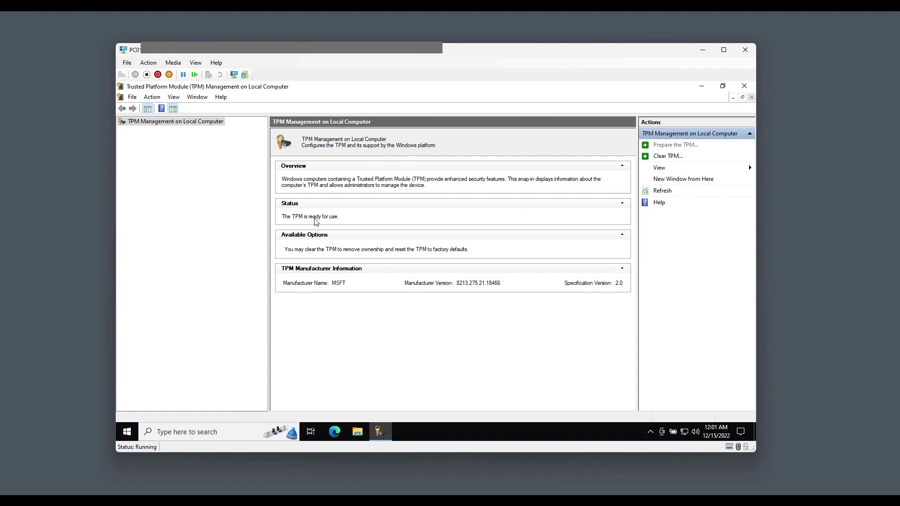
Close the TPM console and paste the TruGrid IoT installer .msi onto PC01's desktop
click(744, 87)
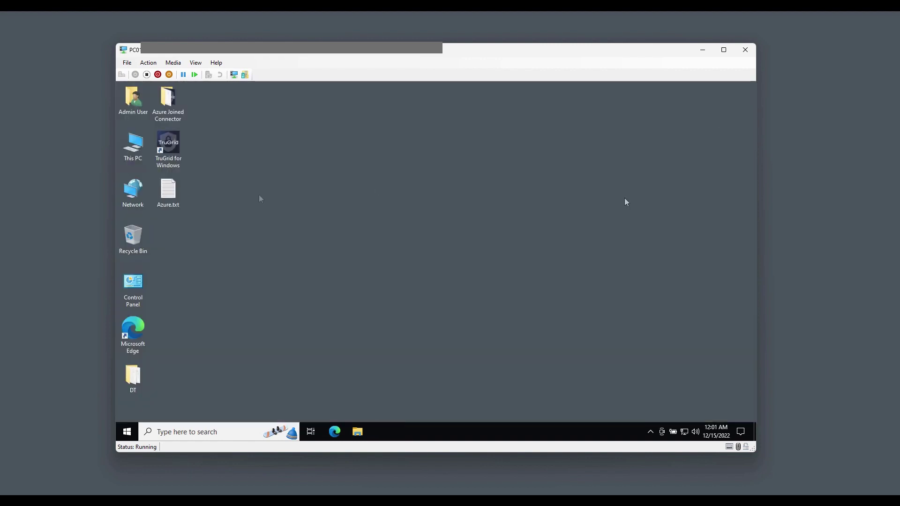
right_click(240, 213)
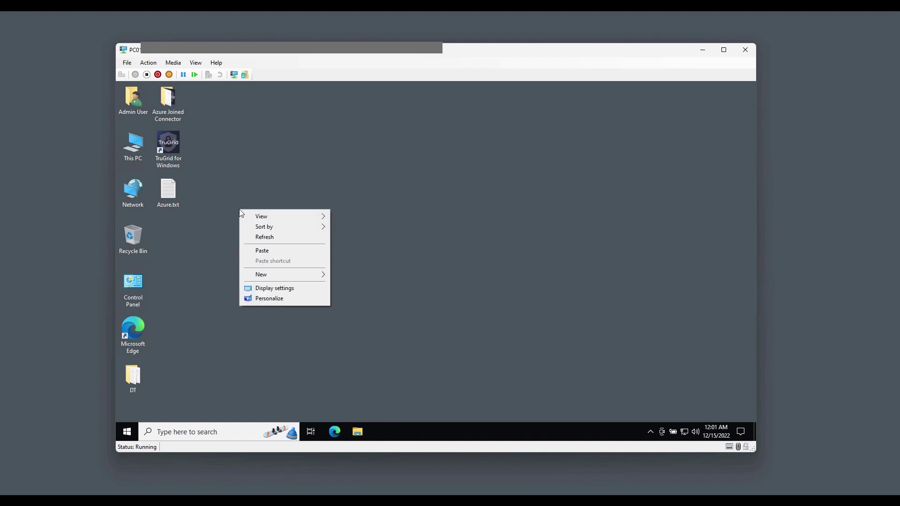
click(263, 250)
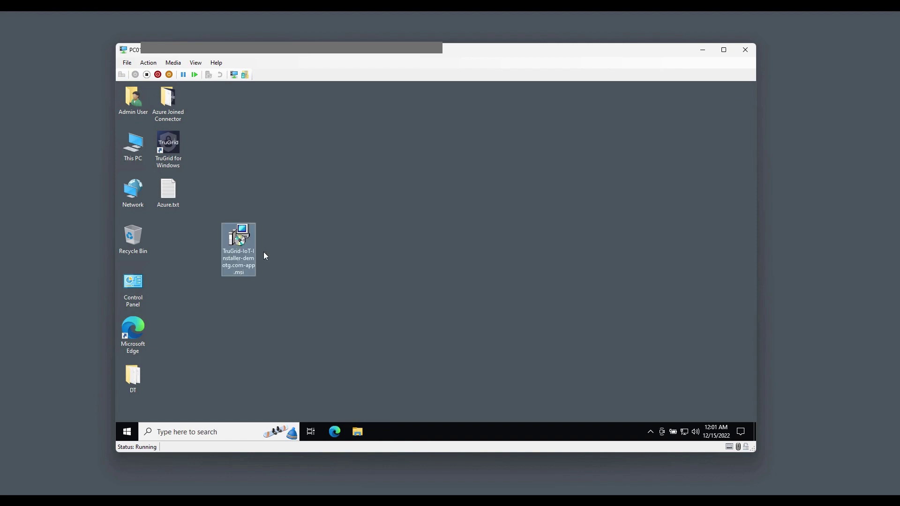
Install the TruGrid IoT Agent from the .msi with admin approval and finish the wizard
right_click(240, 241)
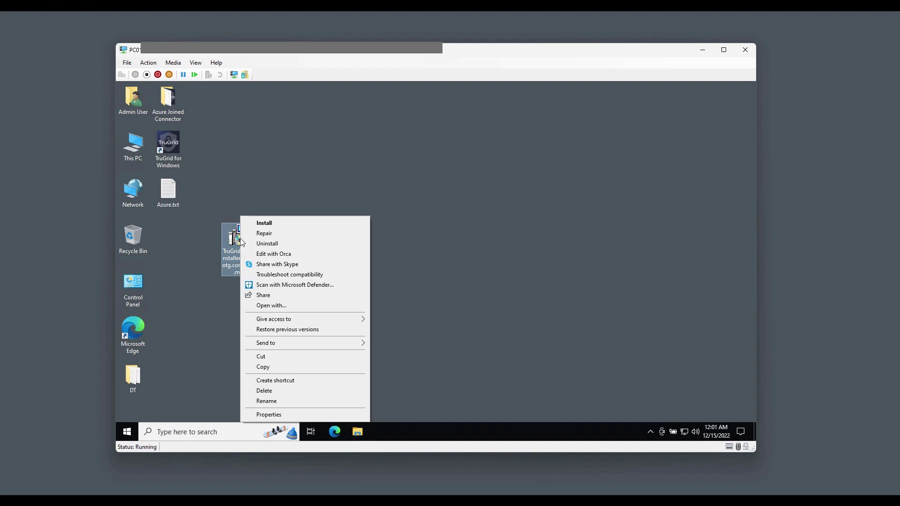
click(270, 223)
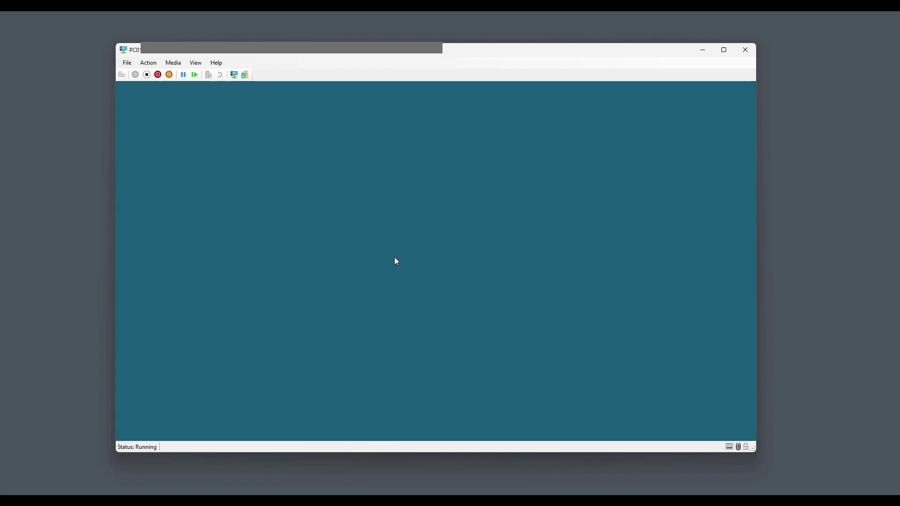
click(392, 314)
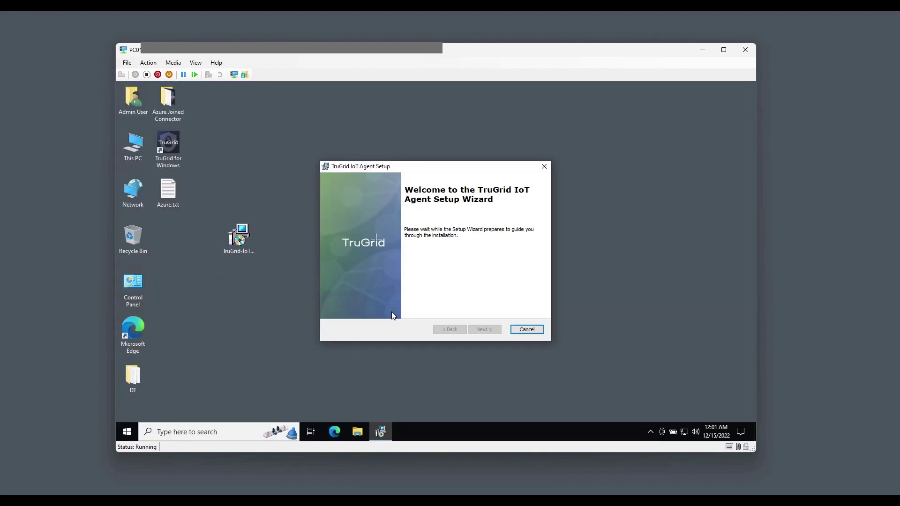
key(Return)
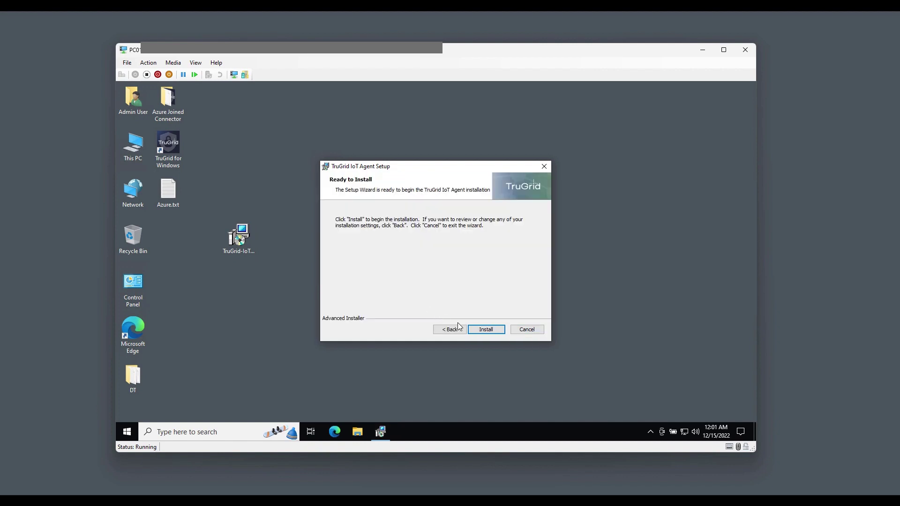
click(475, 330)
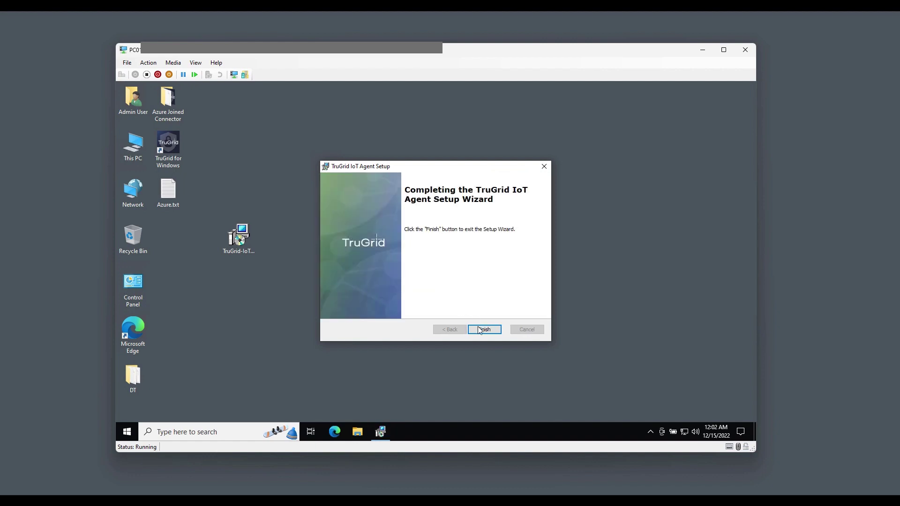
click(483, 329)
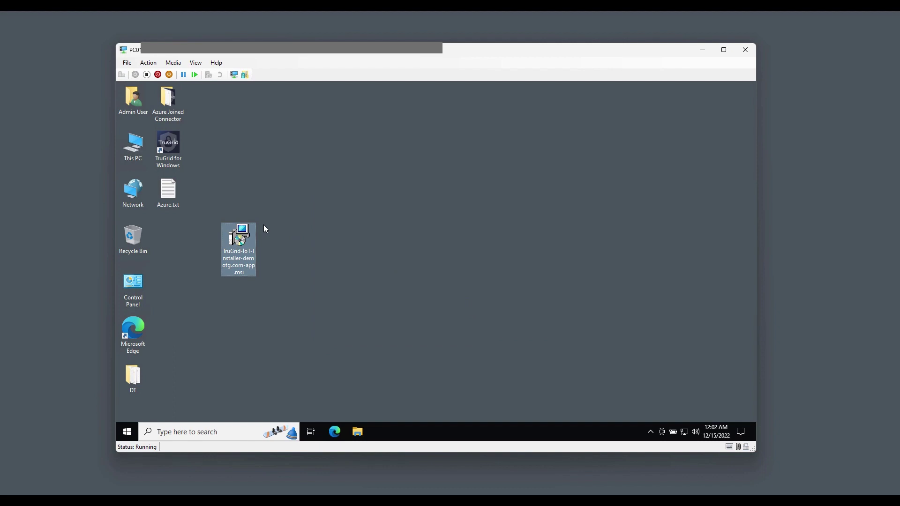
Permanently delete the installer, then verify TruGrid IoT Agent is Running and Automatic in services.msc
key(shift+Delete)
key(Return)
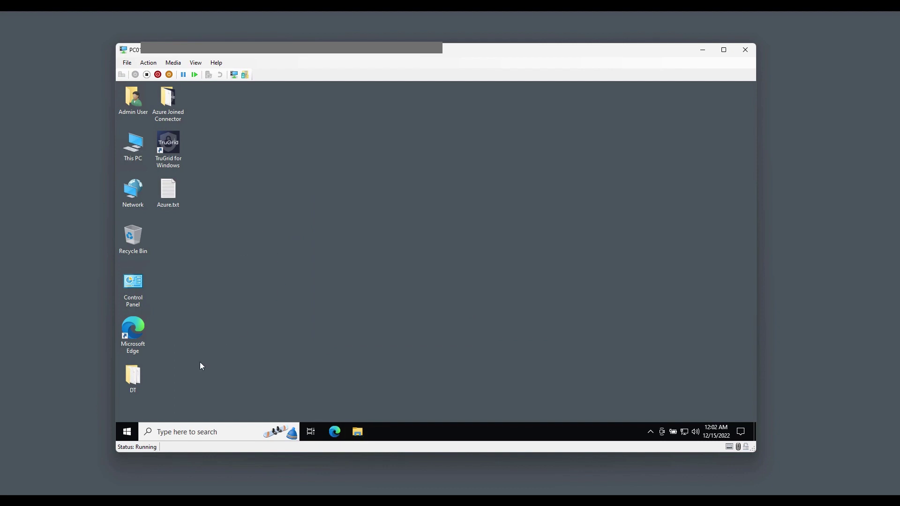
right_click(127, 432)
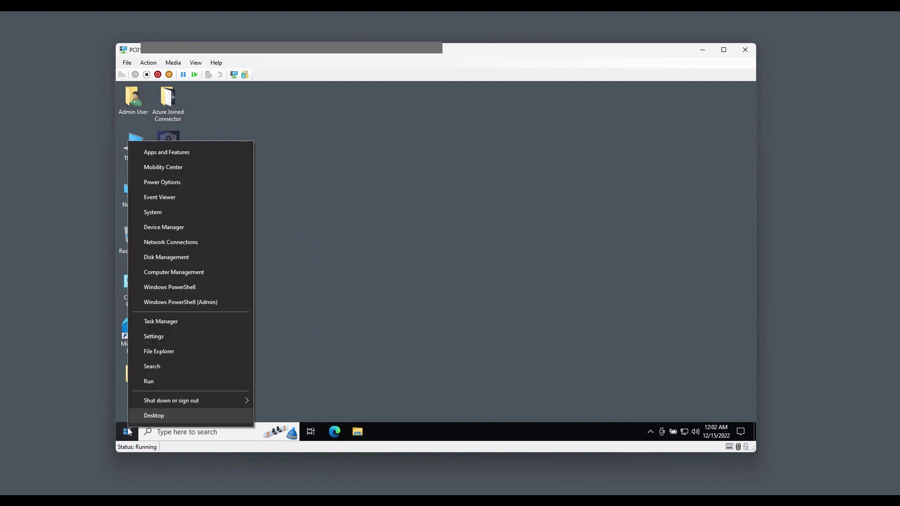
click(154, 384)
text(s)
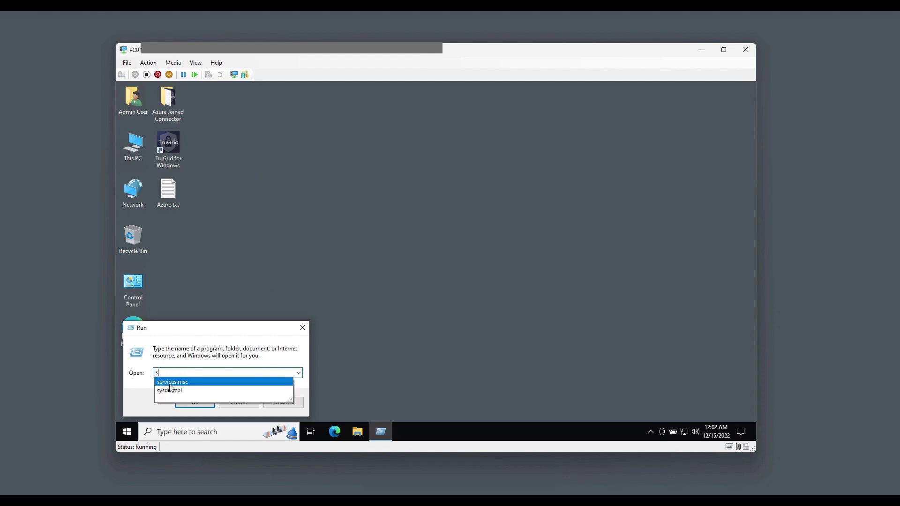
text(erv)
click(171, 383)
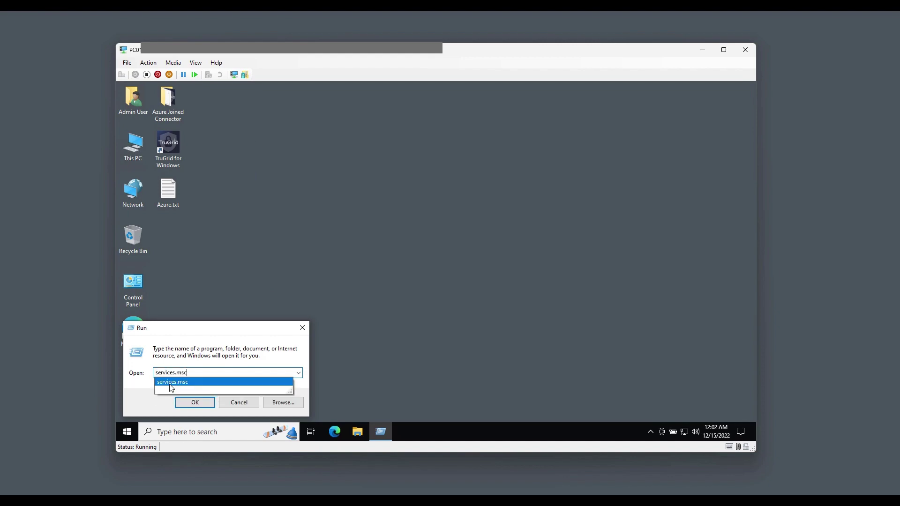
key(Return)
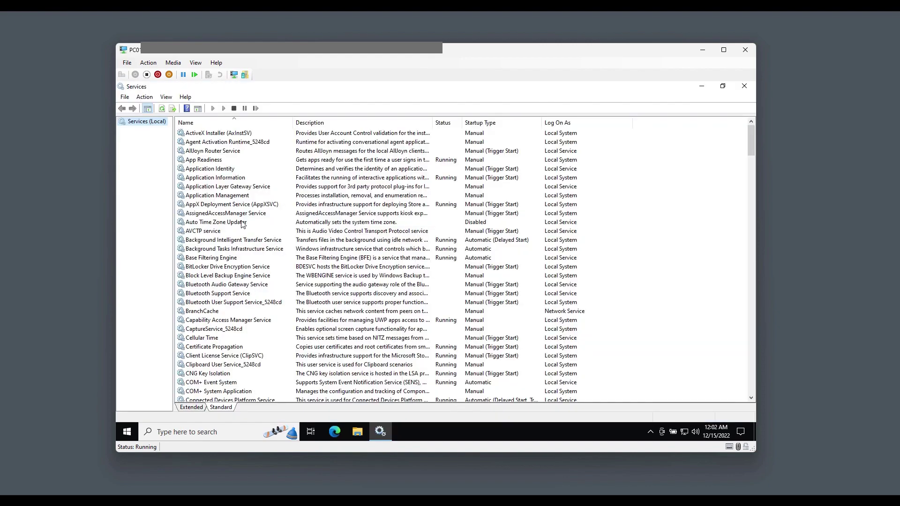
click(214, 170)
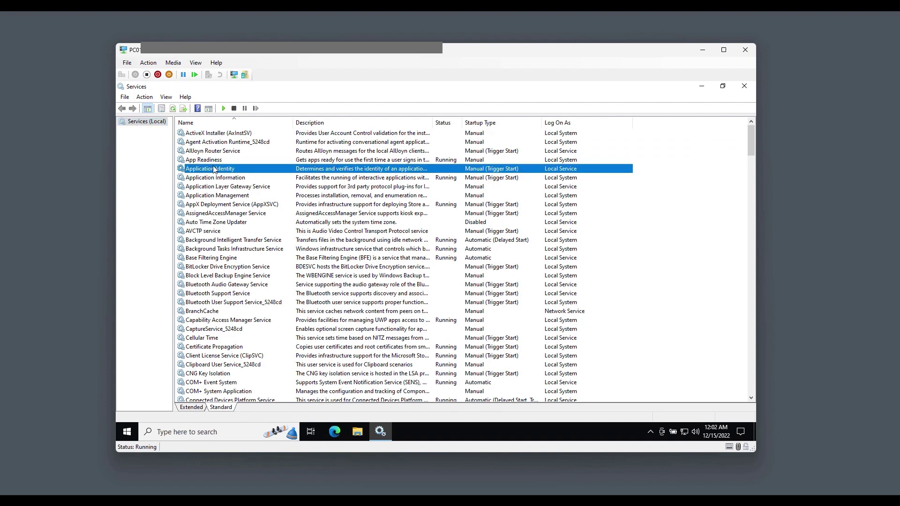
text(tr)
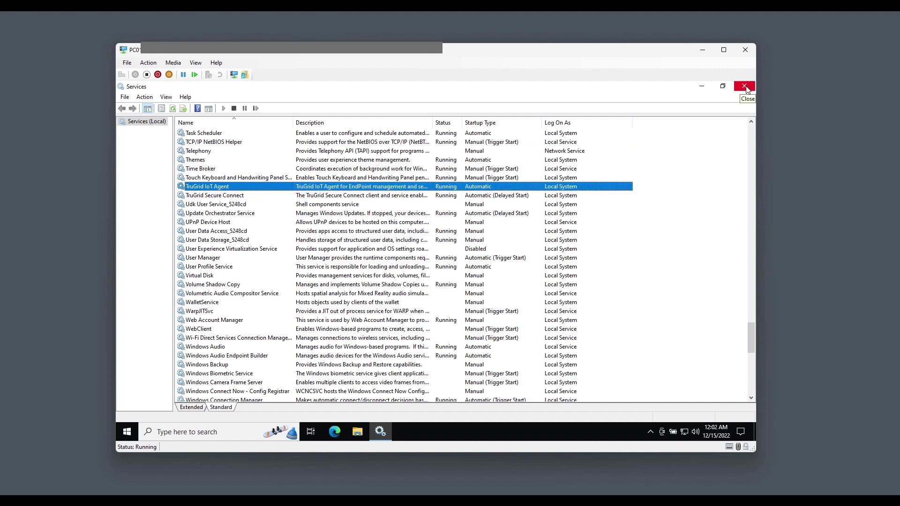
click(746, 88)
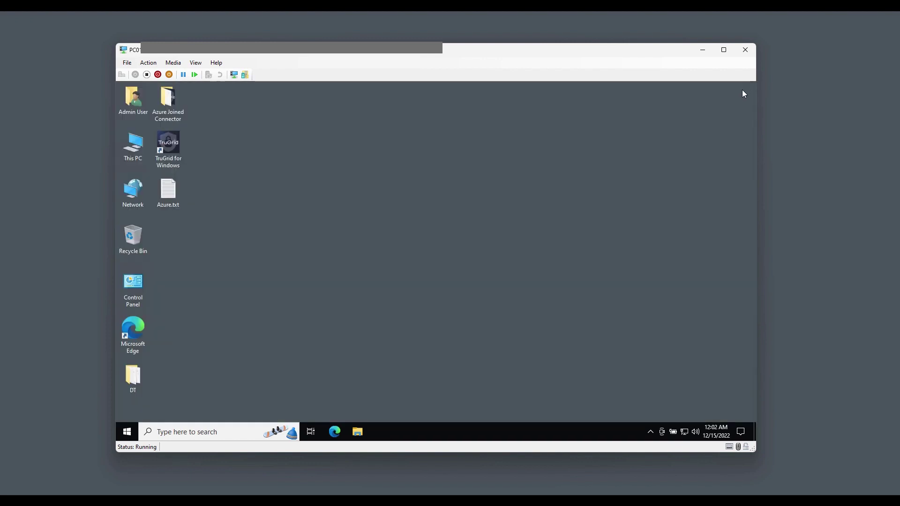
Confirm BitLocker is off on PC01's C: drive, then move to PC02's password field
click(179, 432)
text(bit)
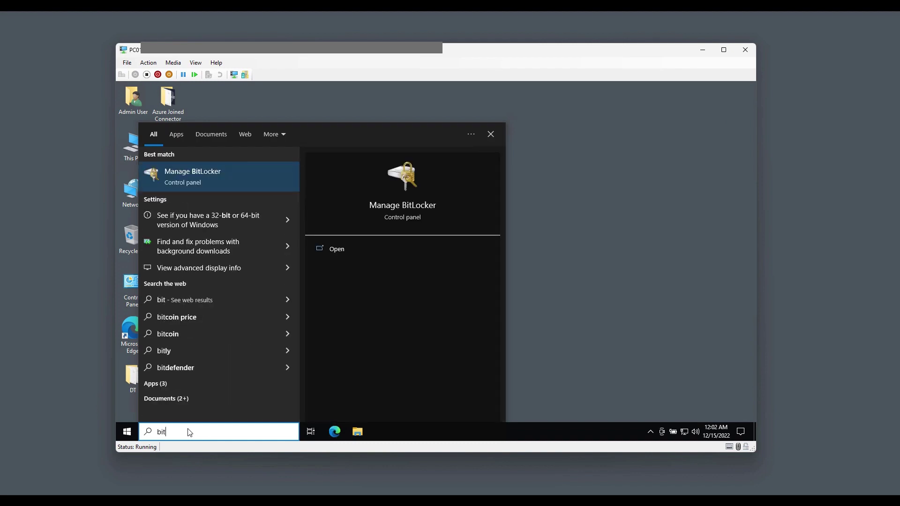
text(l)
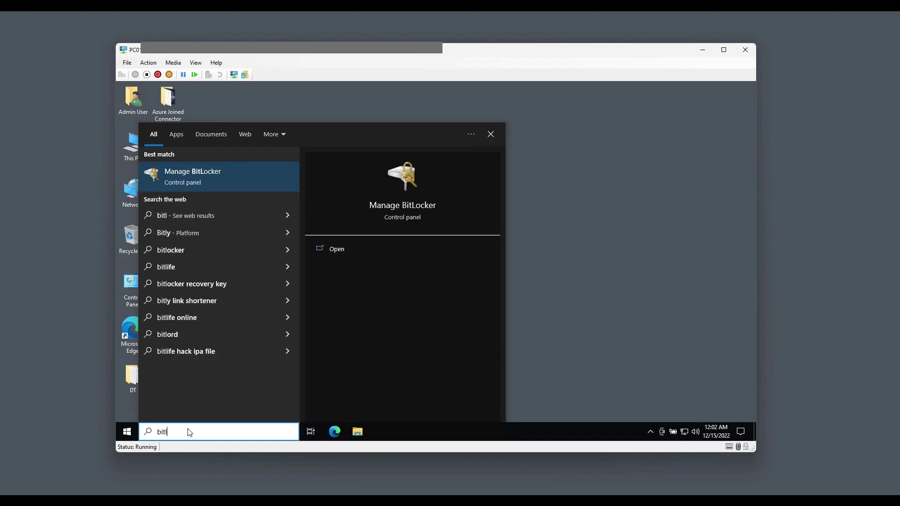
click(200, 177)
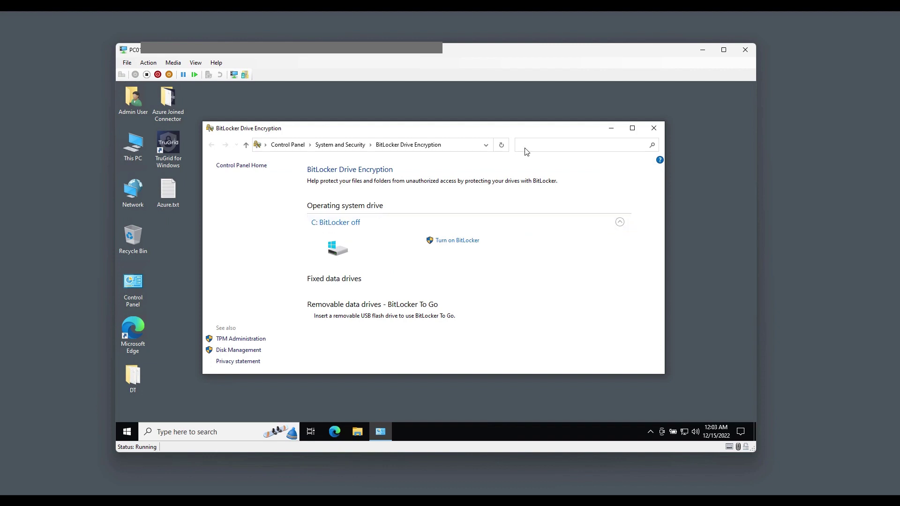
click(653, 128)
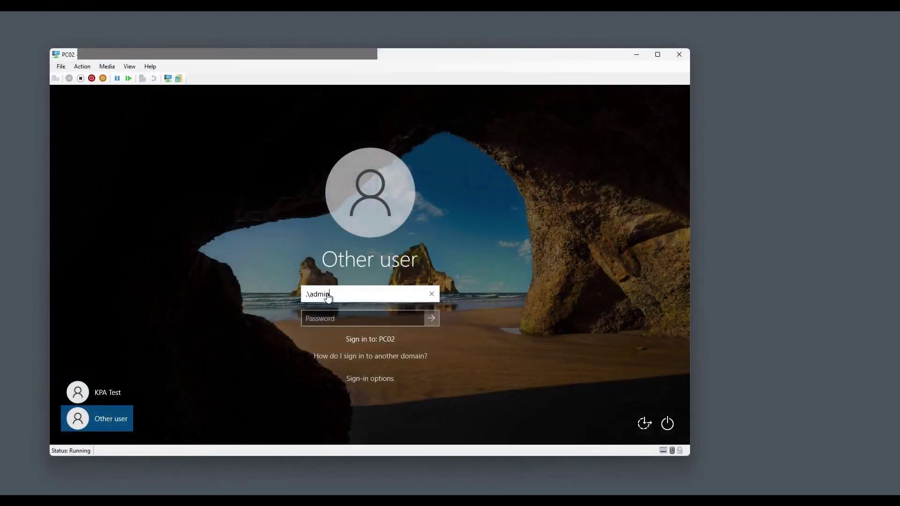
key(Tab)
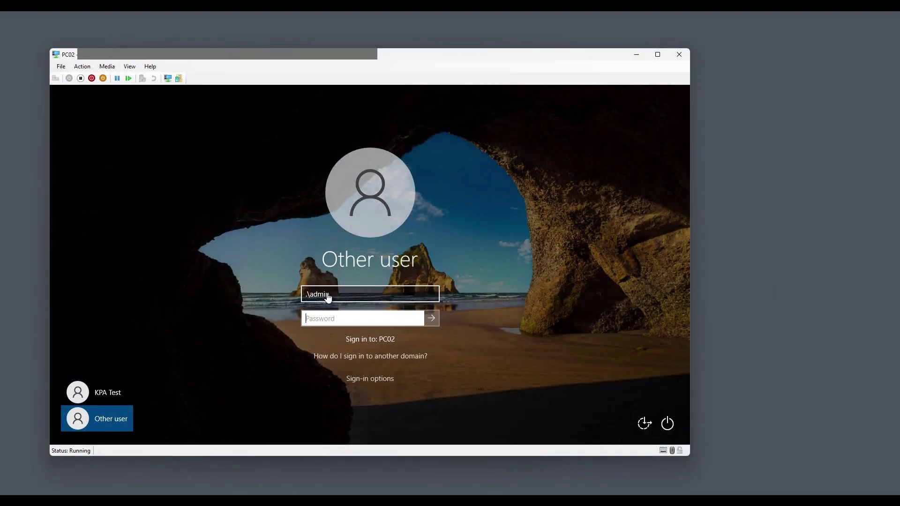
Sign in to PC02 with its password and run tpm.msc, which finds no compatible TPM
text(Pa$$w0r)
key(Return)
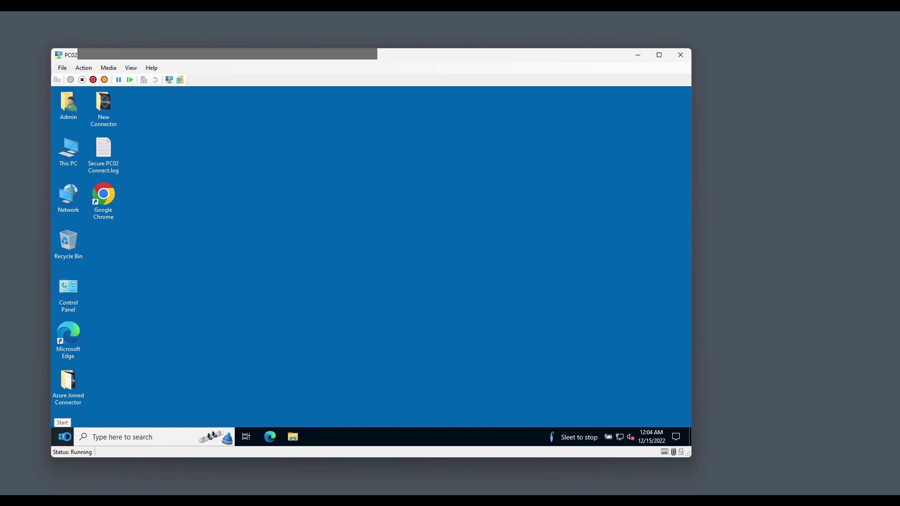
right_click(63, 438)
click(89, 391)
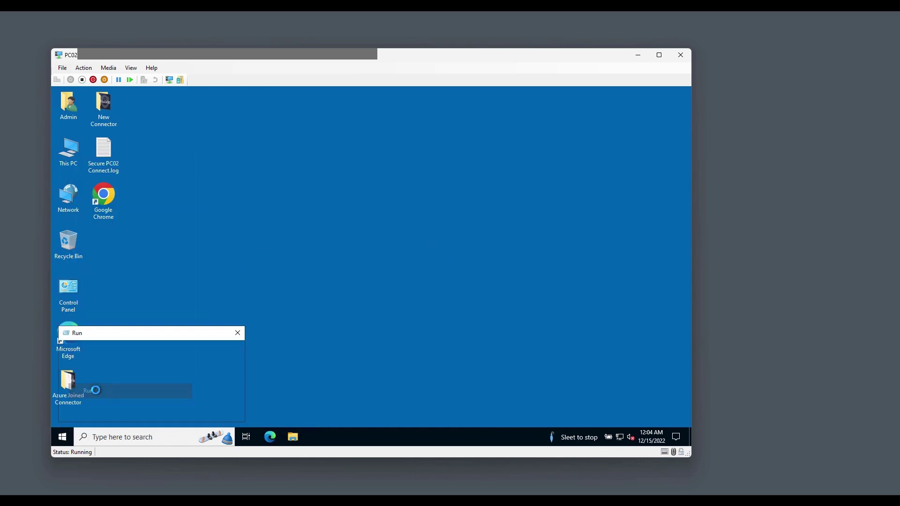
text(tpm)
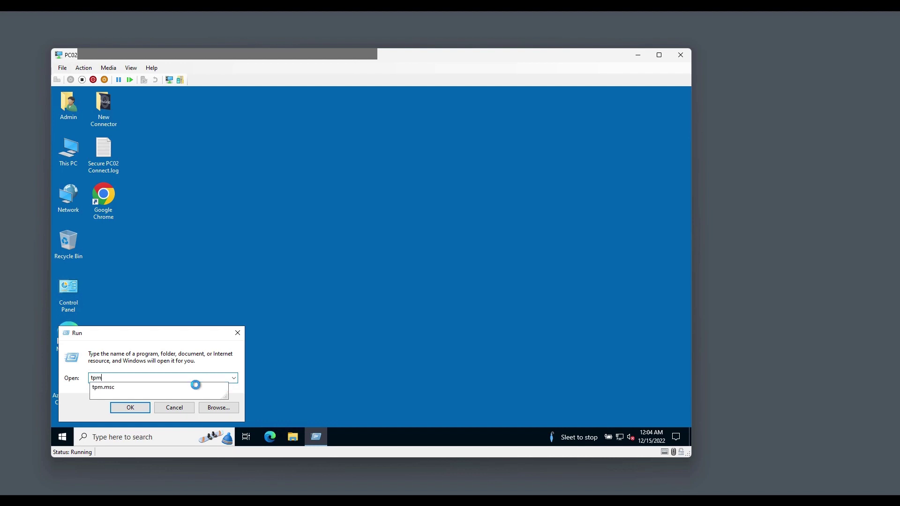
text(.msc)
key(Return)
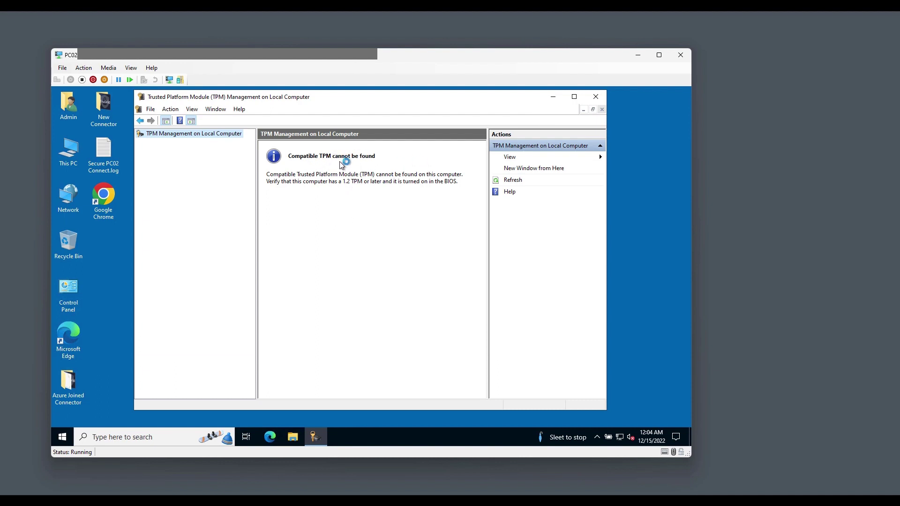
Close the TPM console, paste the installer onto PC02's desktop and install the TruGrid IoT Agent
click(595, 97)
right_click(164, 243)
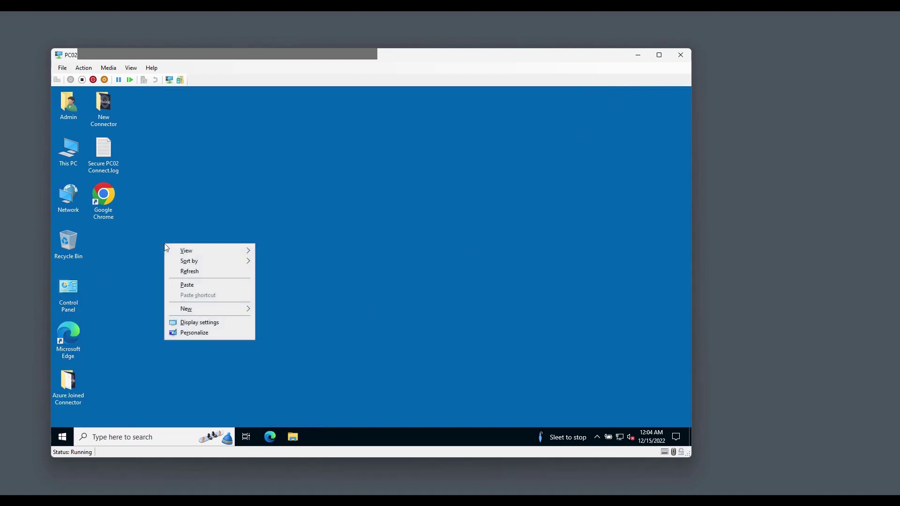
click(188, 285)
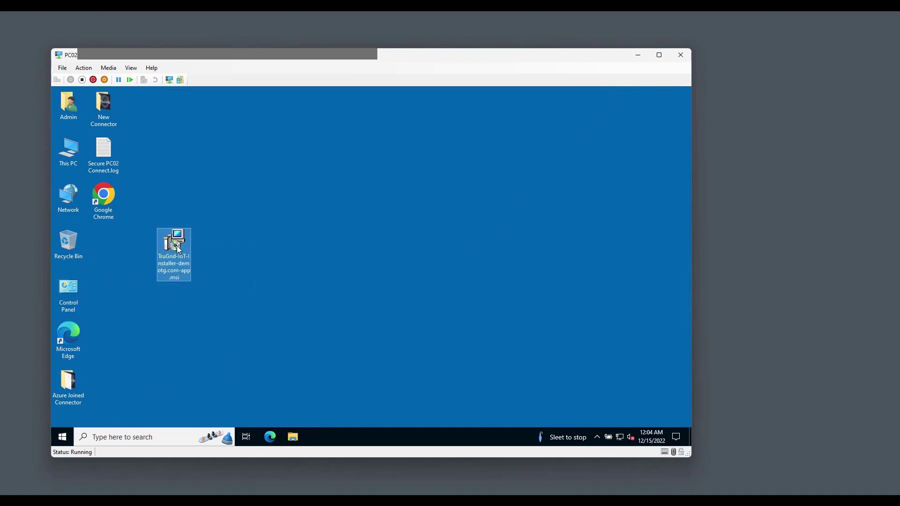
right_click(179, 248)
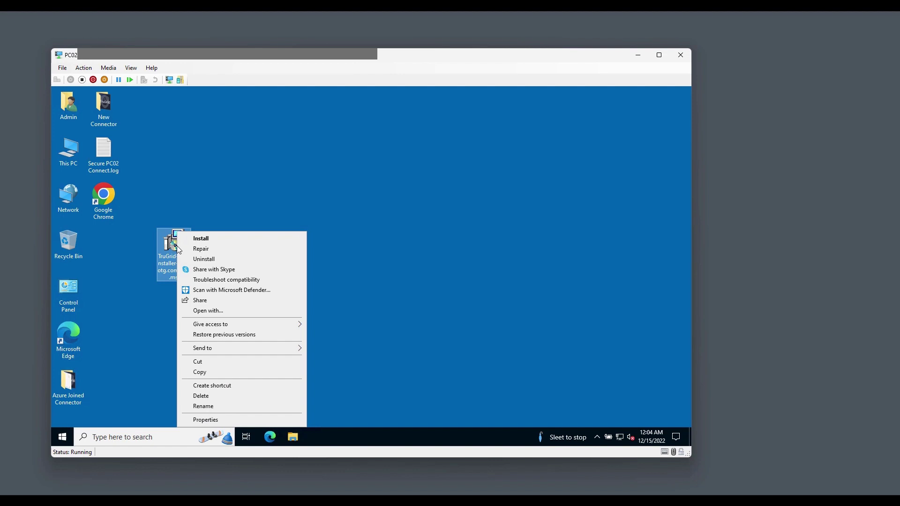
click(200, 239)
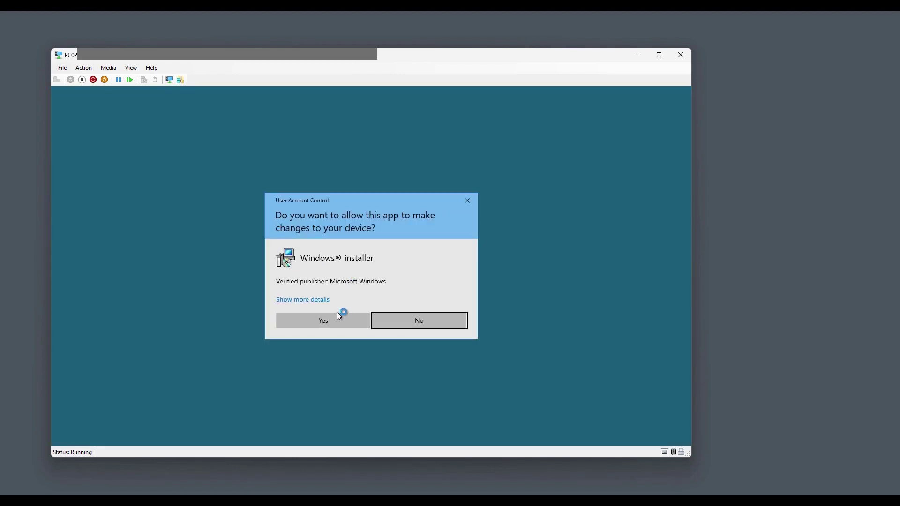
click(335, 320)
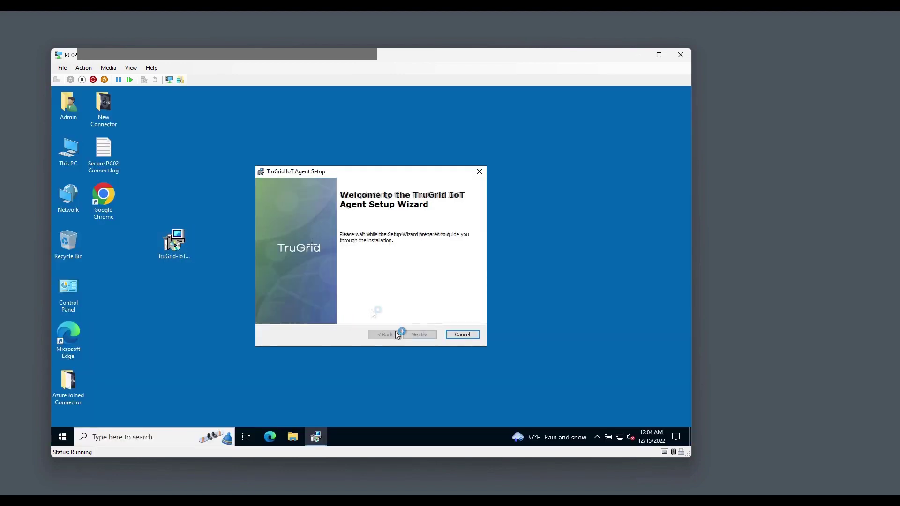
click(413, 331)
click(417, 330)
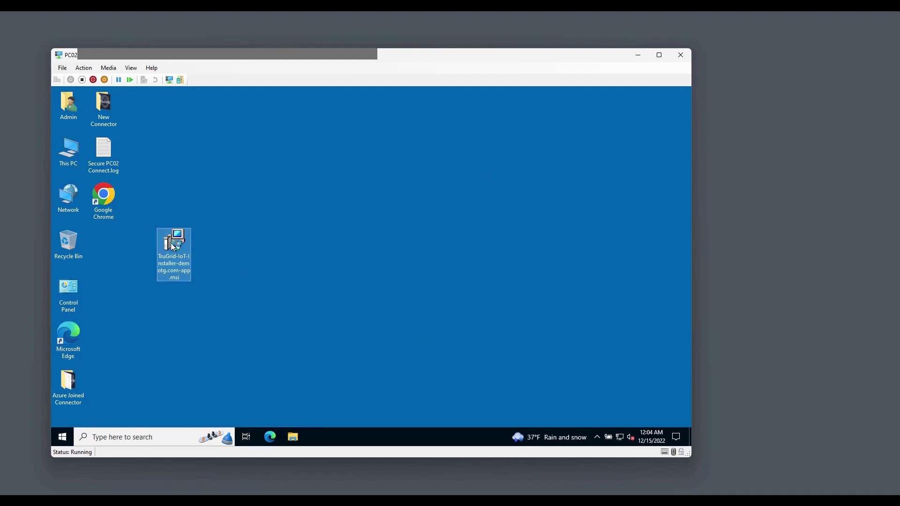
Permanently delete the installer .msi and open Manage BitLocker through a 'bitlock' search
key(shift+Delete)
key(Return)
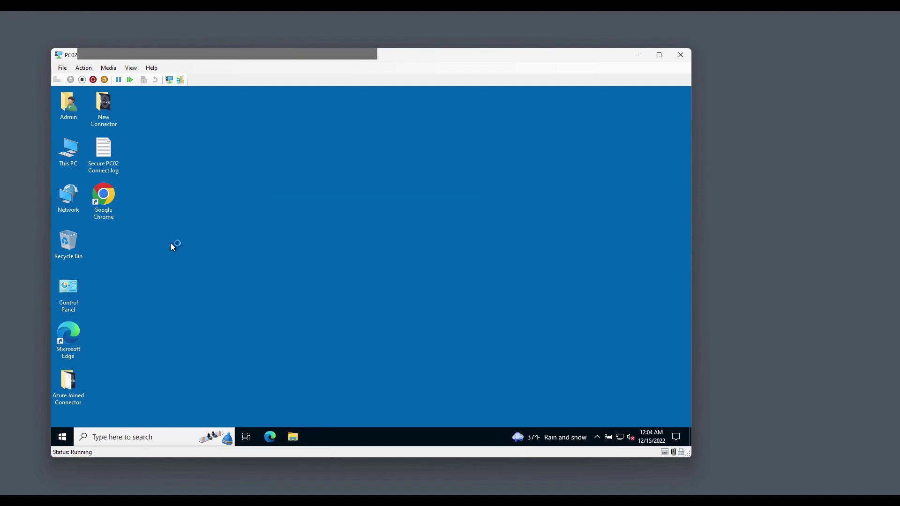
click(163, 437)
text(bitlock)
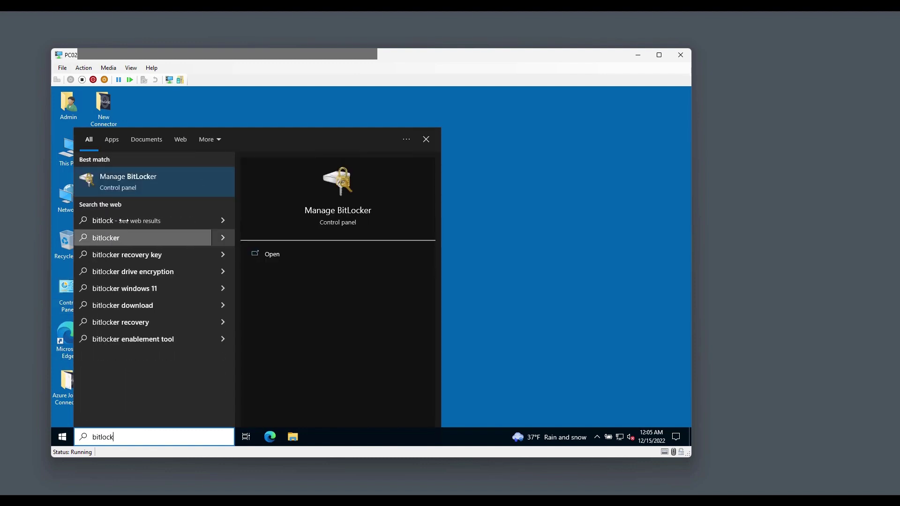
click(140, 182)
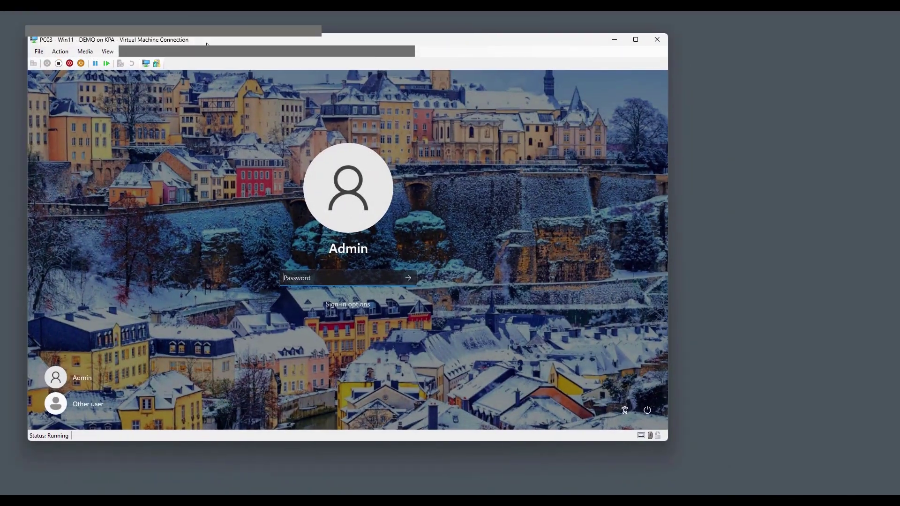
Sign in to PC03 and paste the TruGrid IoT installer onto its desktop
drag(203, 40, 263, 59)
text(Pa$$w)
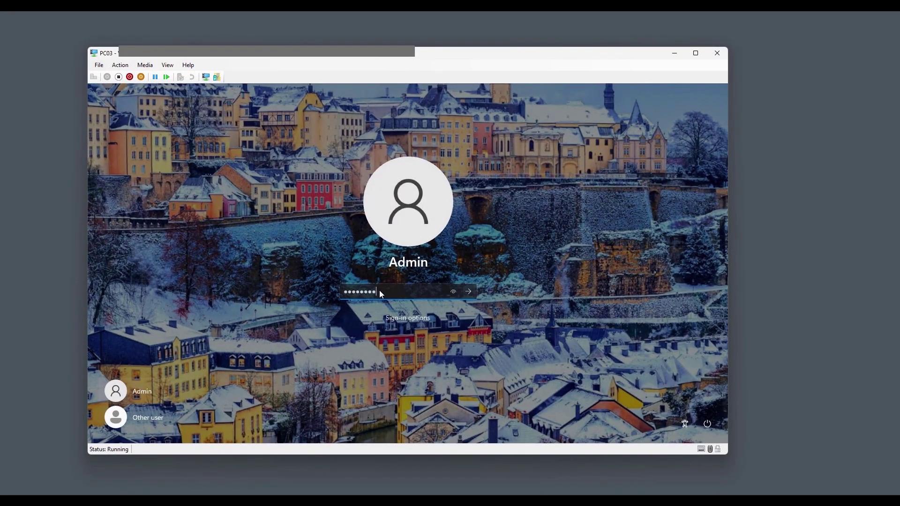
key(Return)
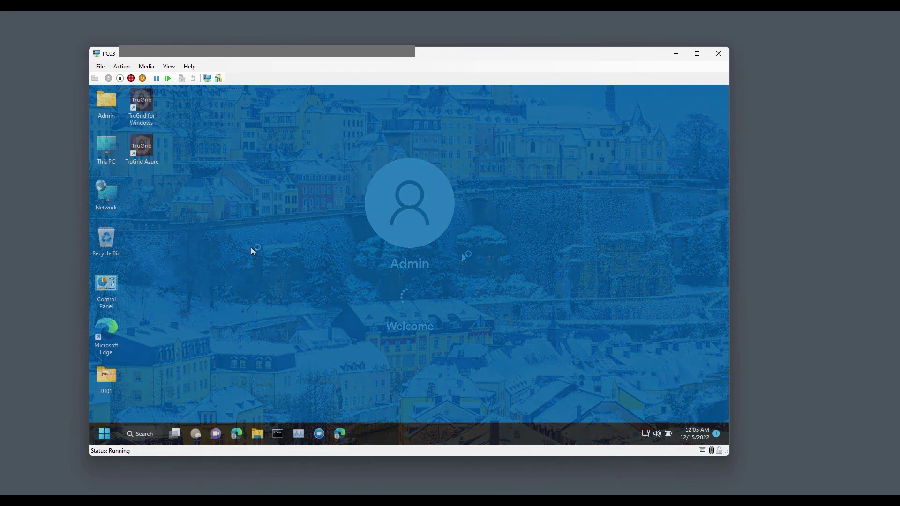
right_click(251, 253)
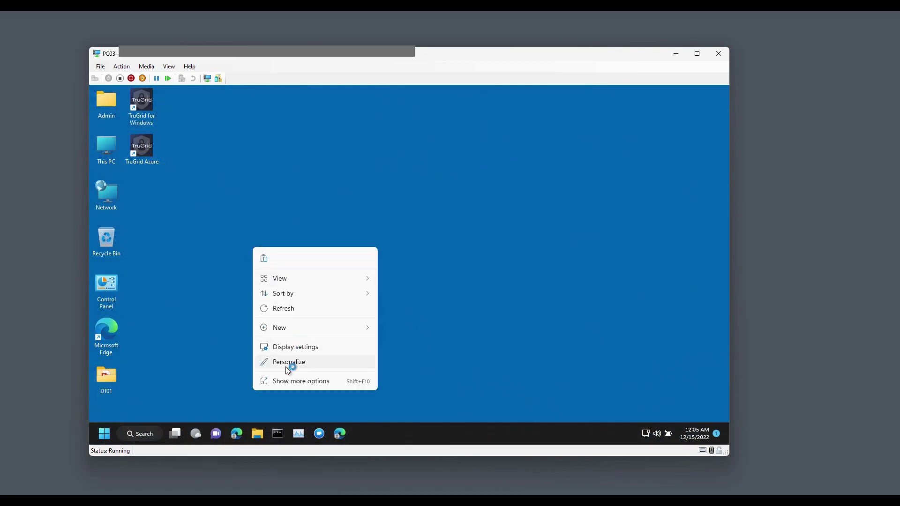
click(285, 381)
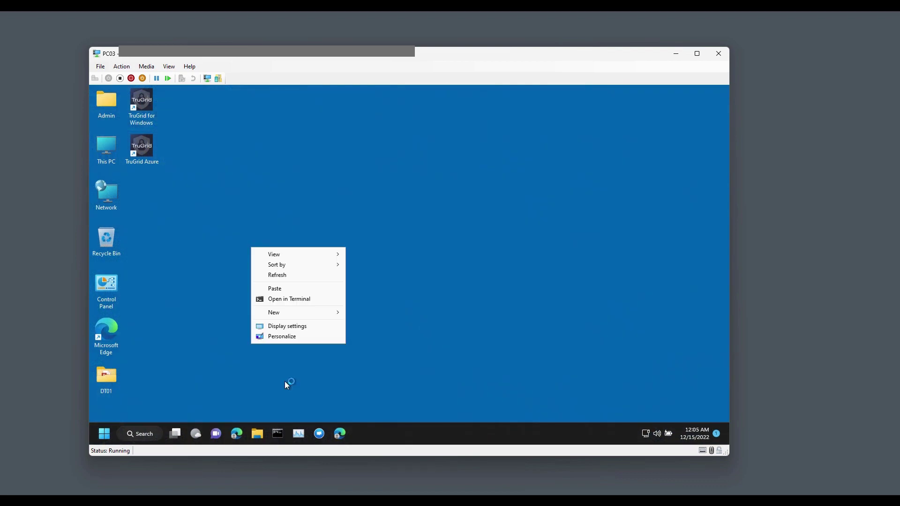
click(276, 288)
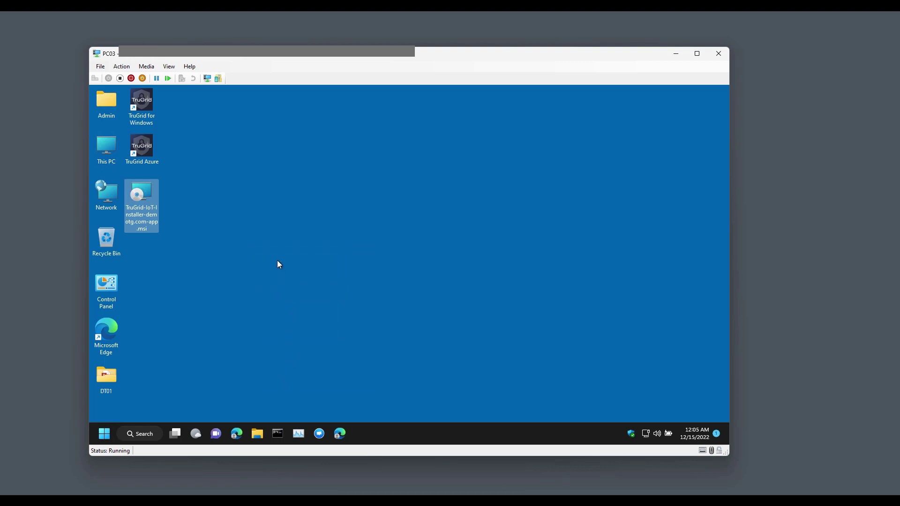
Install the TruGrid IoT Agent on PC03 with admin approval, then search the VM for 'bit'
right_click(146, 199)
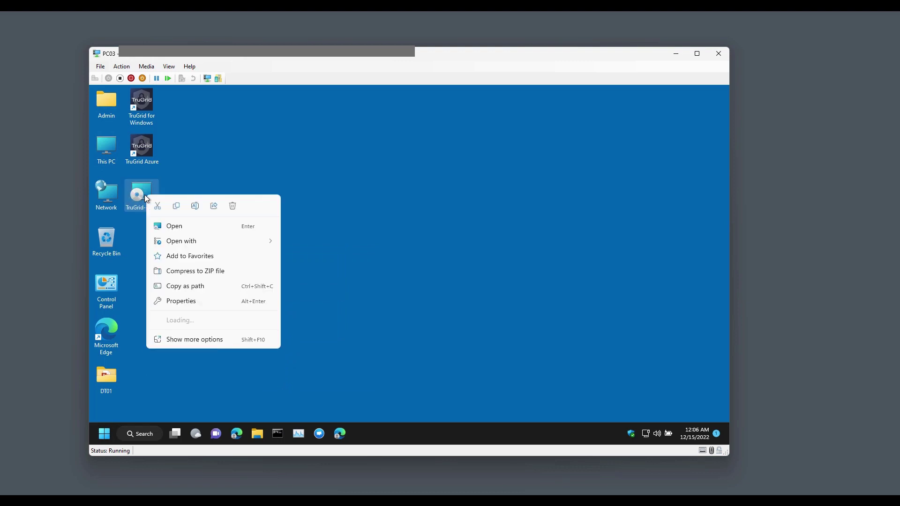
click(173, 225)
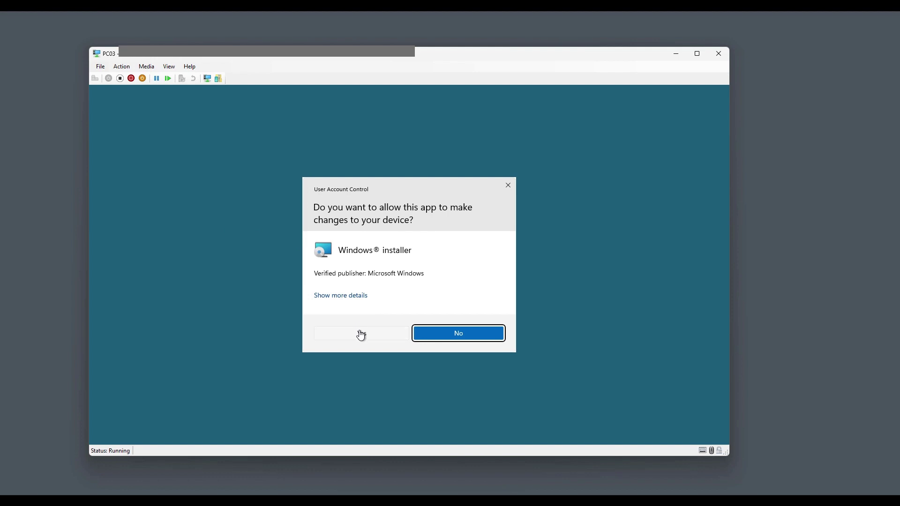
click(358, 335)
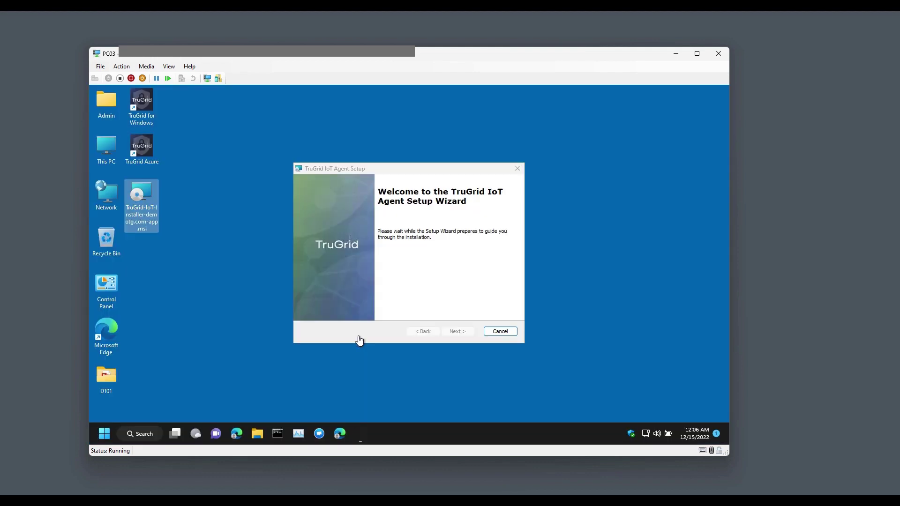
click(443, 331)
click(459, 332)
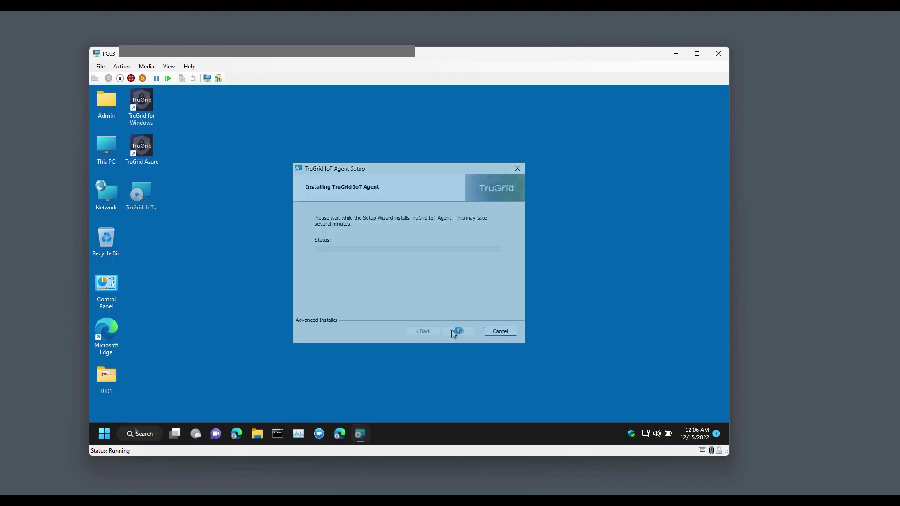
click(137, 431)
text(bit)
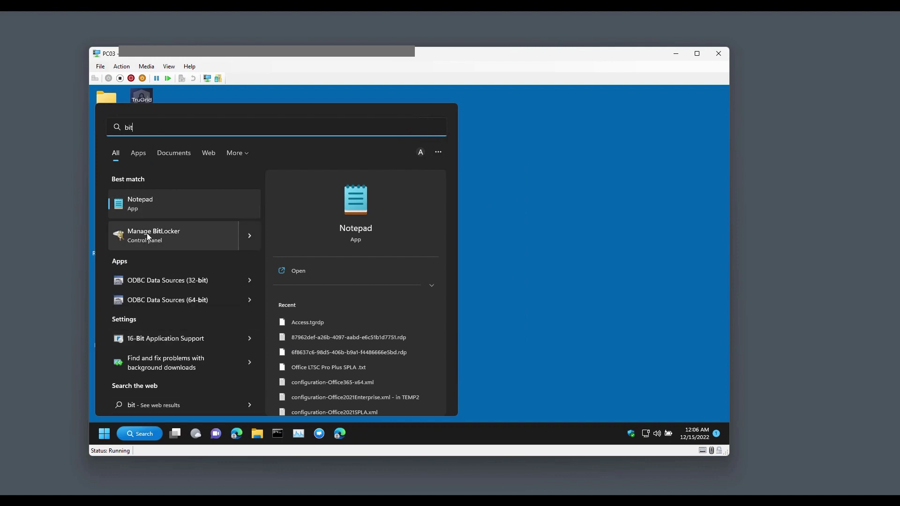
Open Manage BitLocker to see PC03's C: with BitLocker off, then return to the TruGrid portal
click(148, 233)
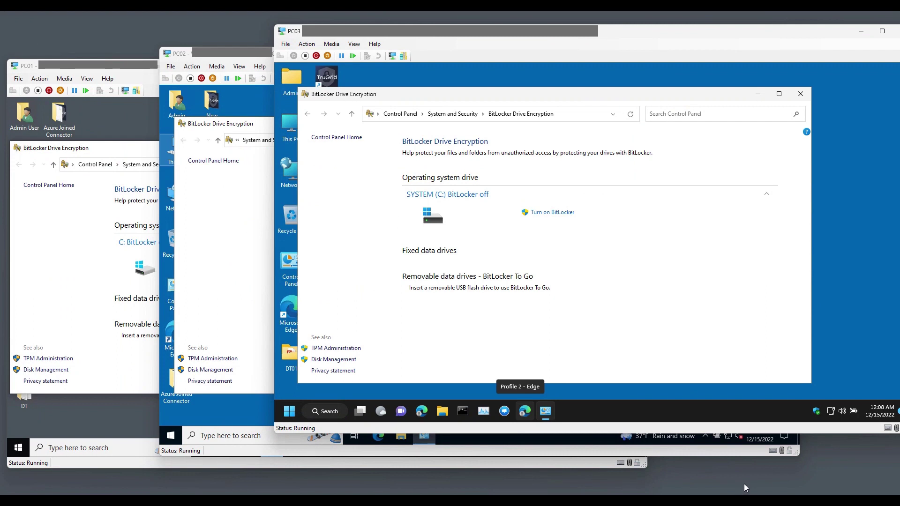
click(754, 479)
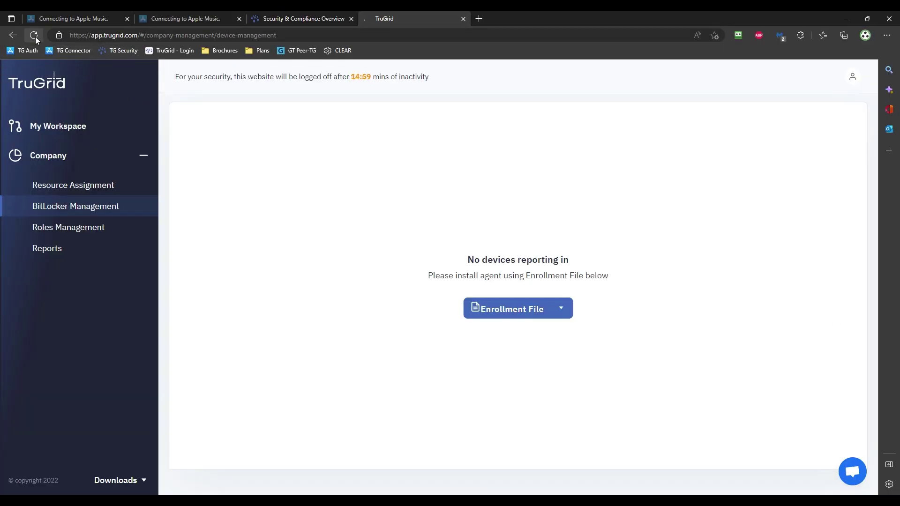
Reload BitLocker Management so PC01, PC02 and PC03 list as online, Fully Decrypted devices
click(35, 36)
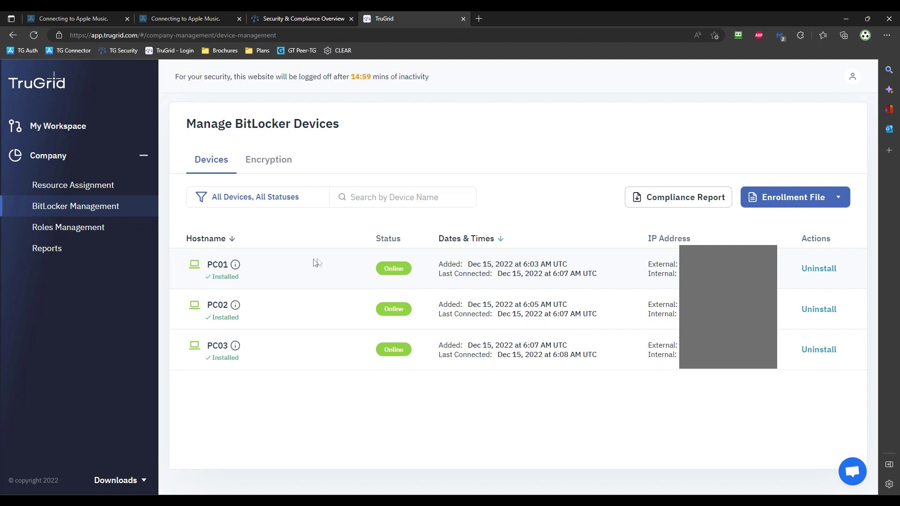
click(277, 164)
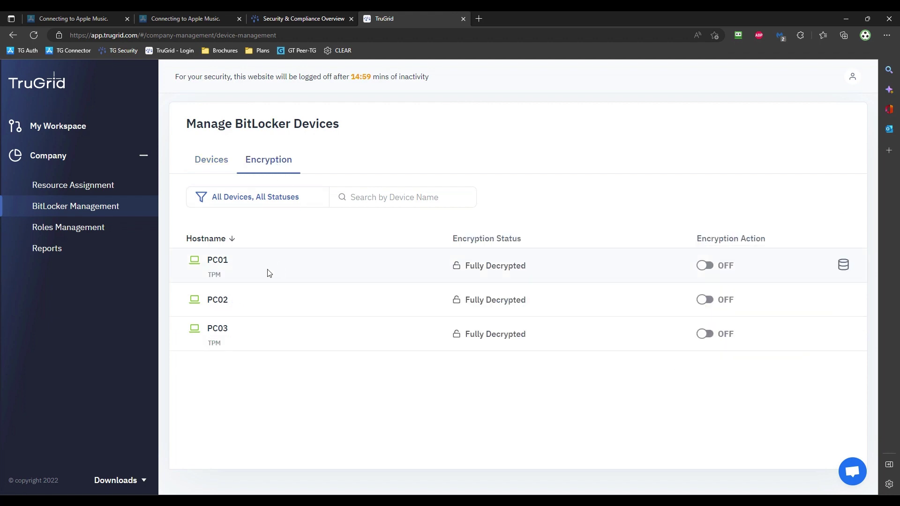
Switch the Encryption Action on for PC01 and PC03, leaving PC02 Fully Decrypted
double_click(225, 279)
drag(225, 278, 221, 258)
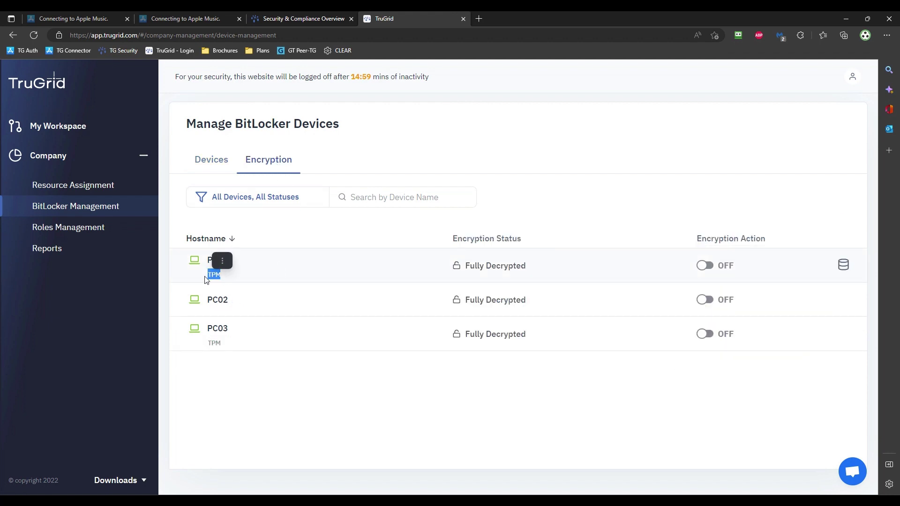
click(218, 313)
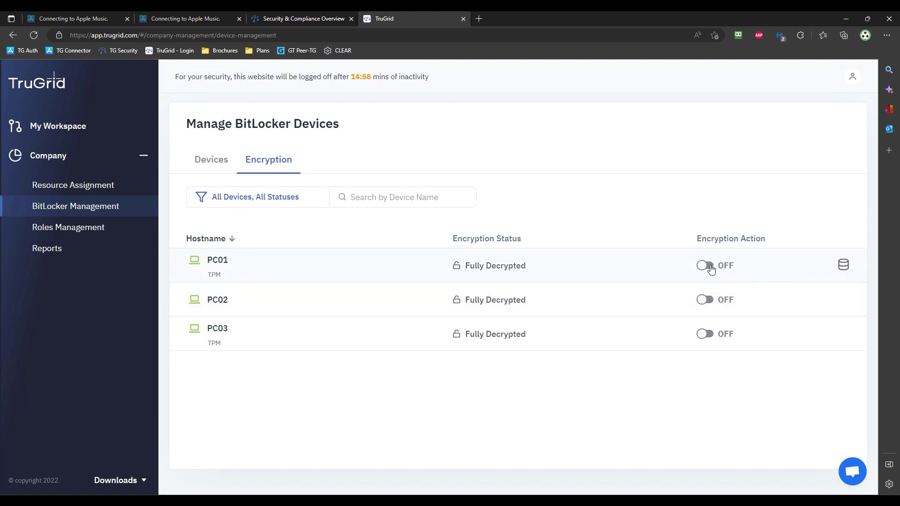
click(708, 266)
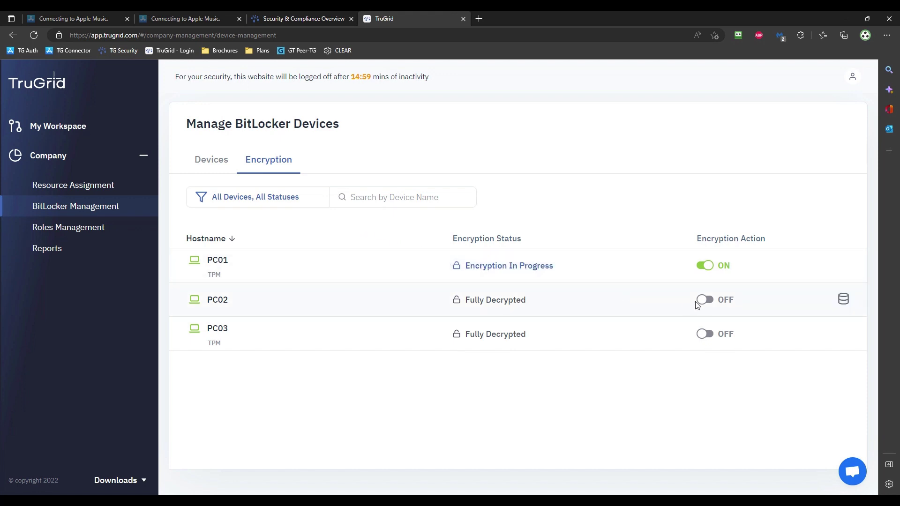
click(708, 334)
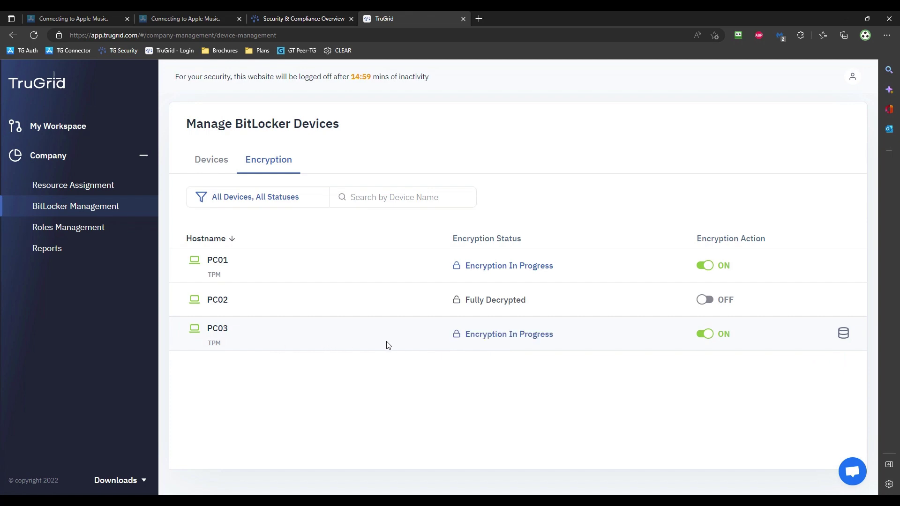
Turn on encryption for PC02, entering and confirming a new drive encryption password
click(711, 303)
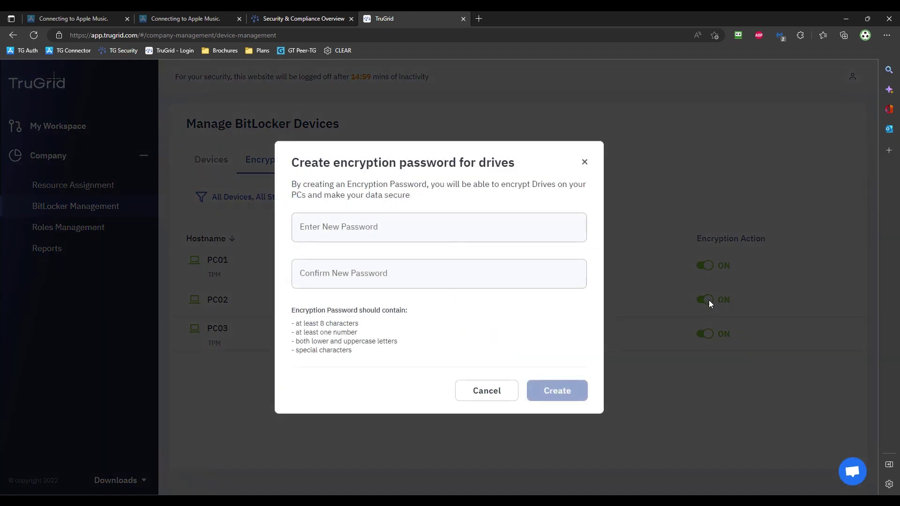
click(408, 232)
text(•)
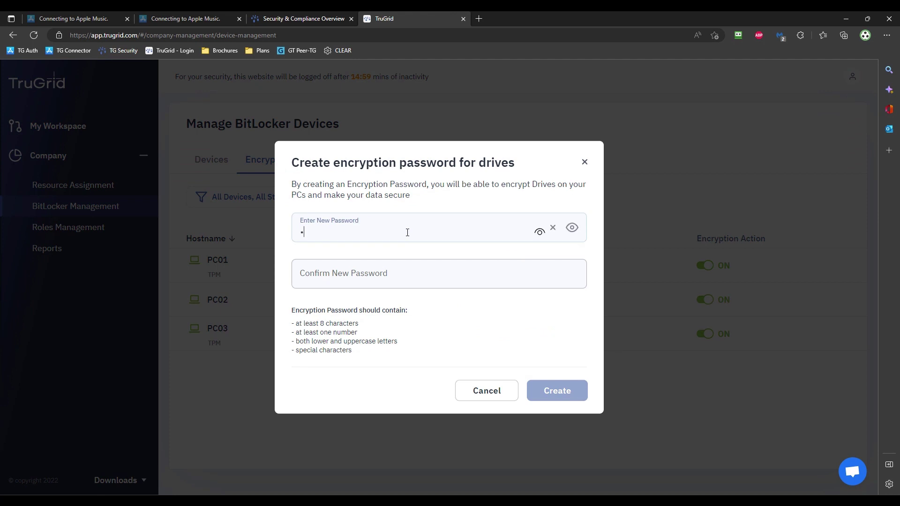
text(••••••••••)
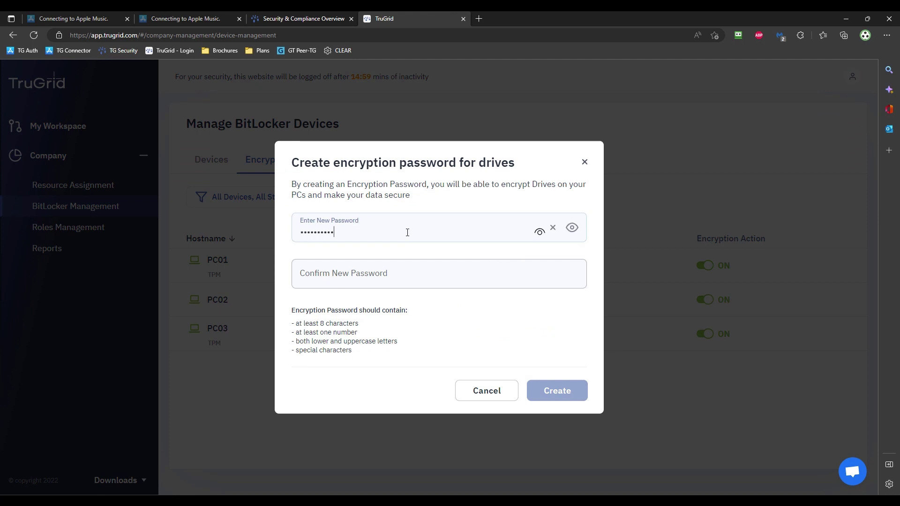
key(Tab)
text(•)
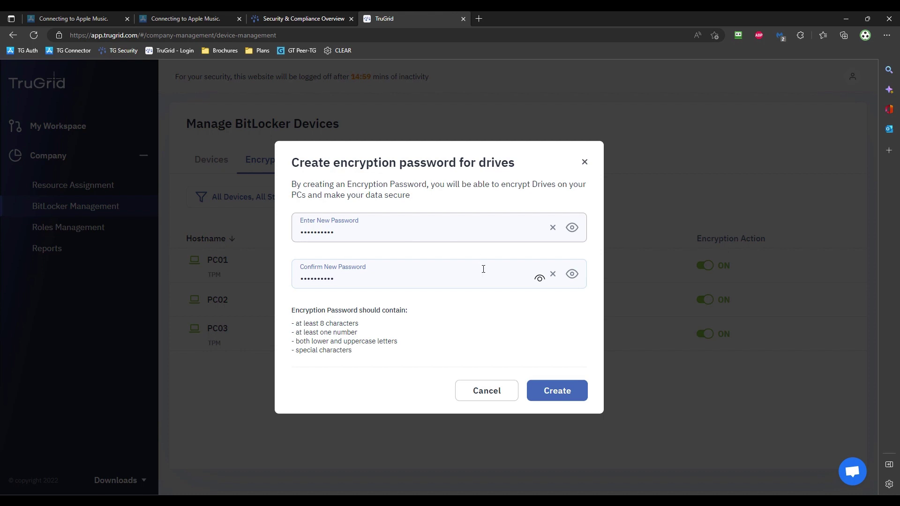
click(556, 391)
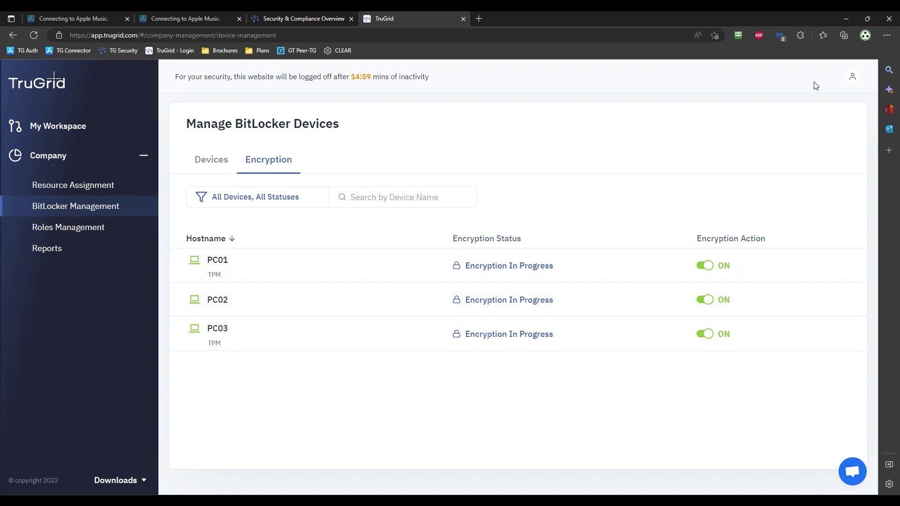
Check the PC01, PC02 and PC03 VM windows, each showing BitLocker Encrypting
click(845, 19)
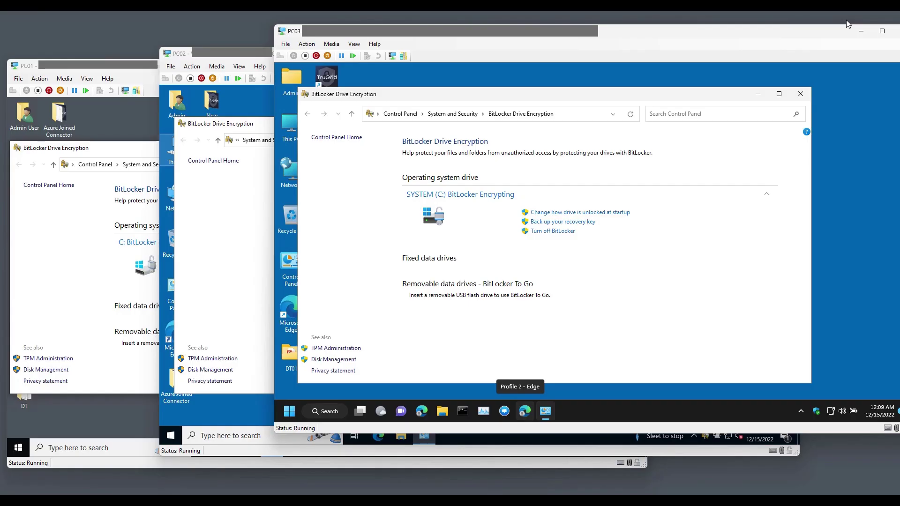
click(52, 228)
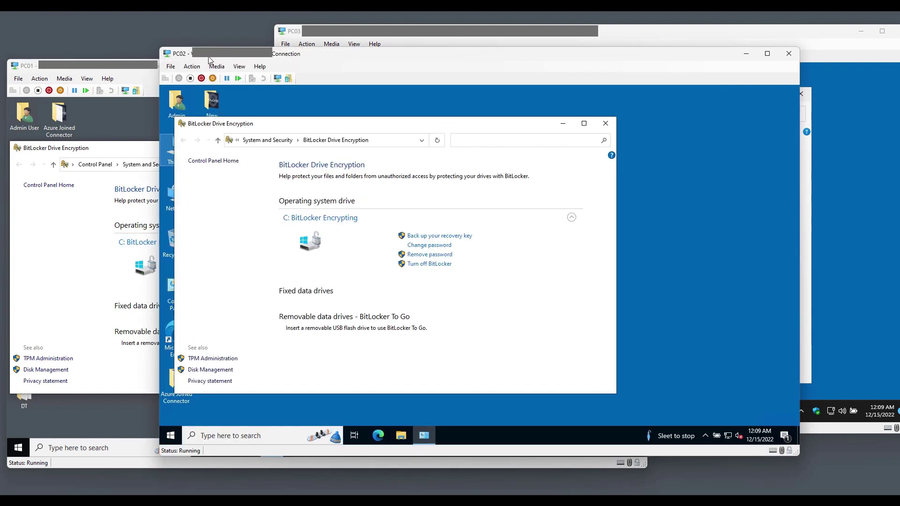
click(209, 59)
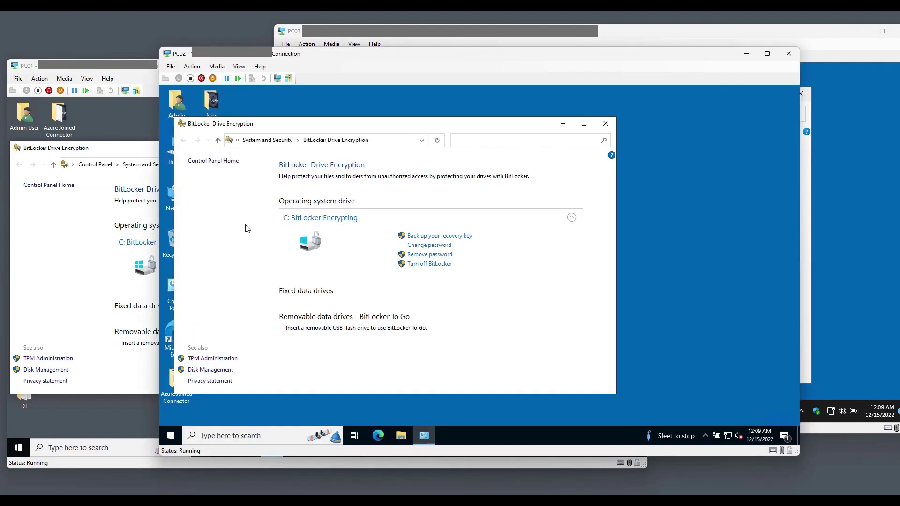
click(337, 43)
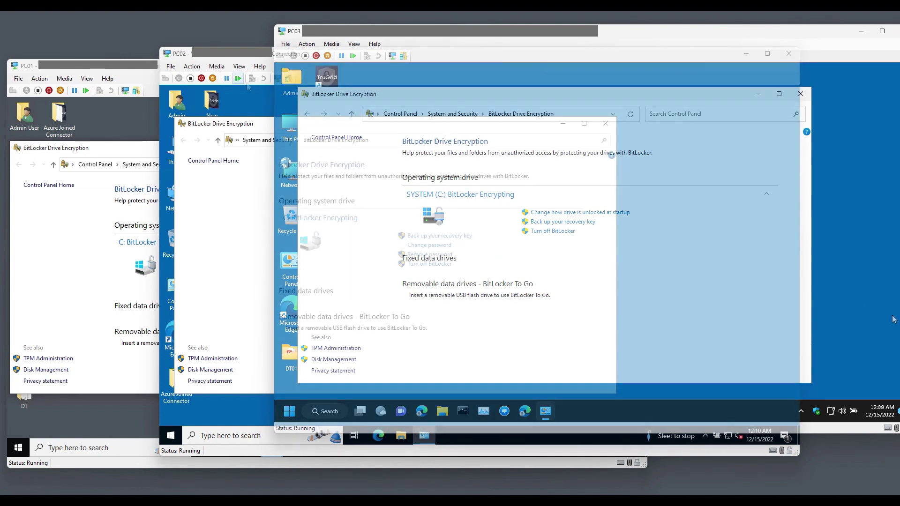
Close PC02's BitLocker window and restart the PC02 virtual machine
click(604, 125)
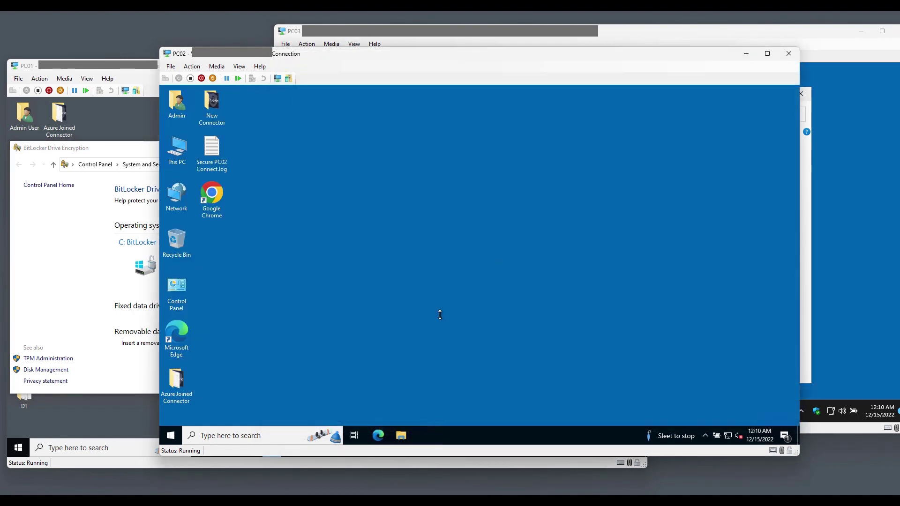
right_click(170, 435)
mouse_move(231, 404)
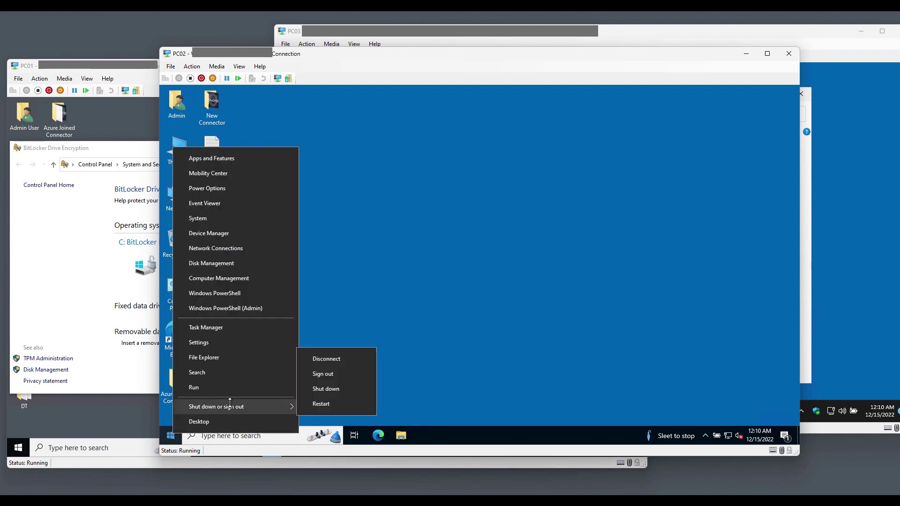
click(318, 403)
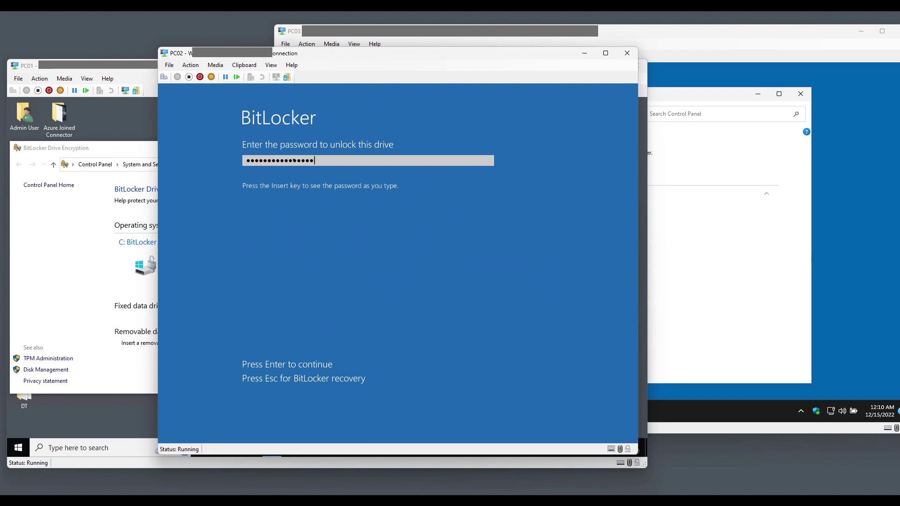
Unlock PC02's drive at the BitLocker pre-boot prompt by entering the BitLocker password
key(Return)
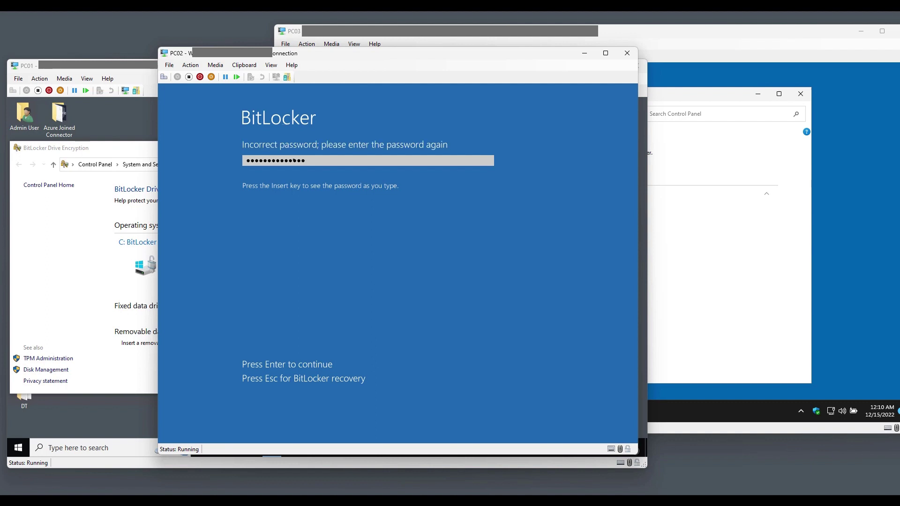
key(BackSpace)
key(BackSpace)
key(BackSpace)
key(BackSpace)
key(BackSpace)
key(BackSpace)
key(BackSpace)
key(BackSpace)
key(BackSpace)
key(BackSpace)
key(BackSpace)
key(BackSpace)
key(BackSpace)
key(BackSpace)
text(•••••••••)
key(Return)
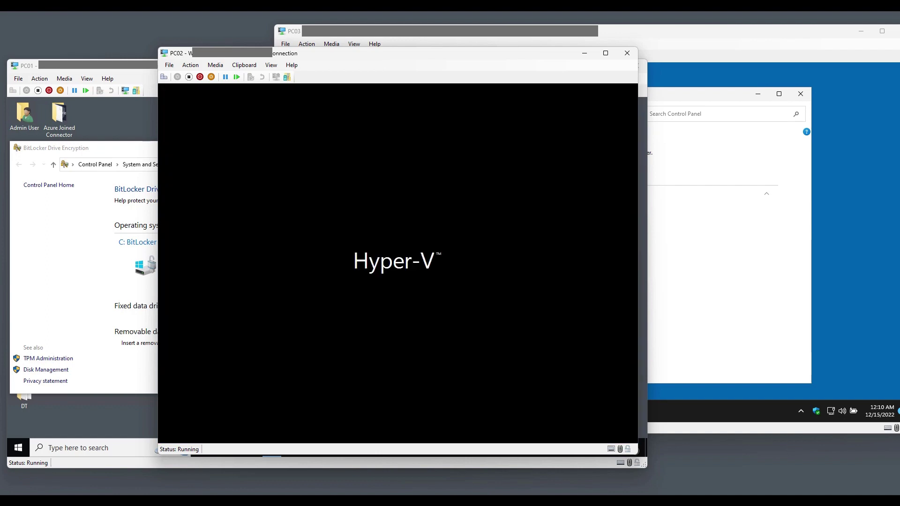
Sign in to PC02 with the local administrator account and its password
text(.\admin)
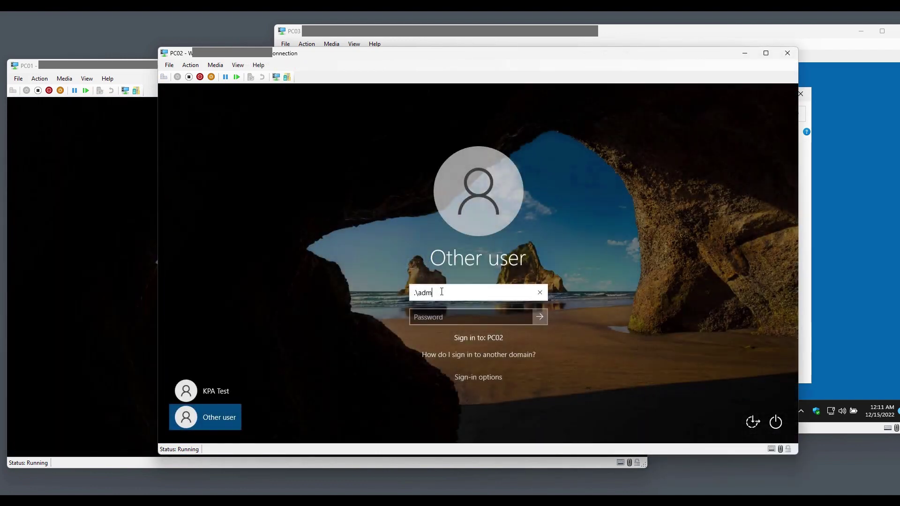
key(Tab)
text(•••)
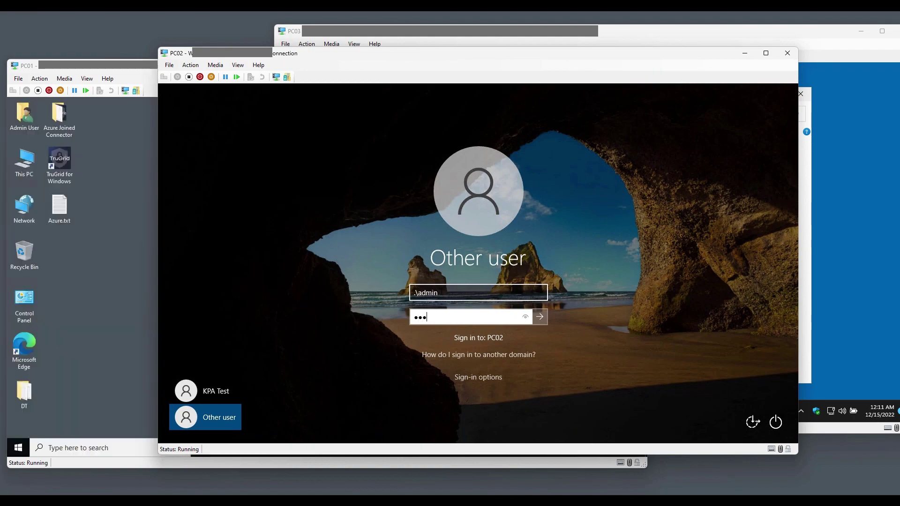
text(••••••••)
key(Return)
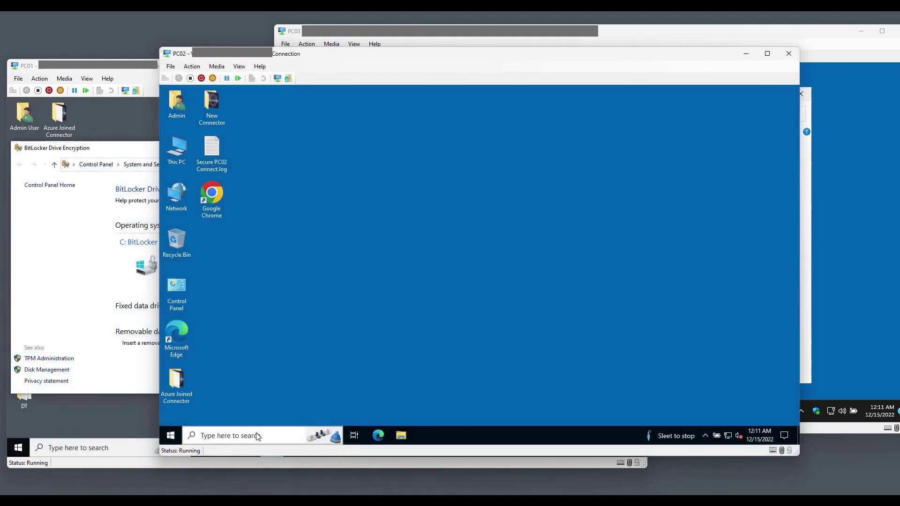
Open Manage BitLocker on PC02 via a 'bitlock' search, showing drive C: encrypting
click(260, 435)
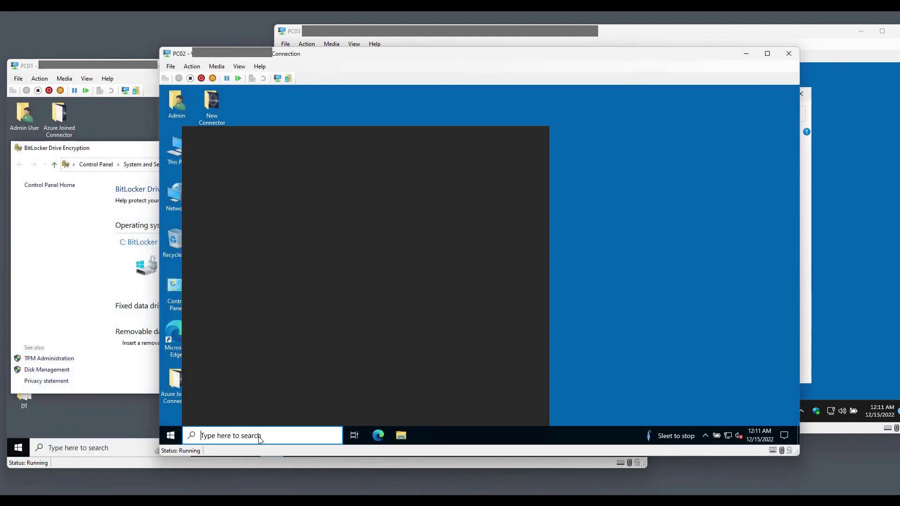
text(bitlock)
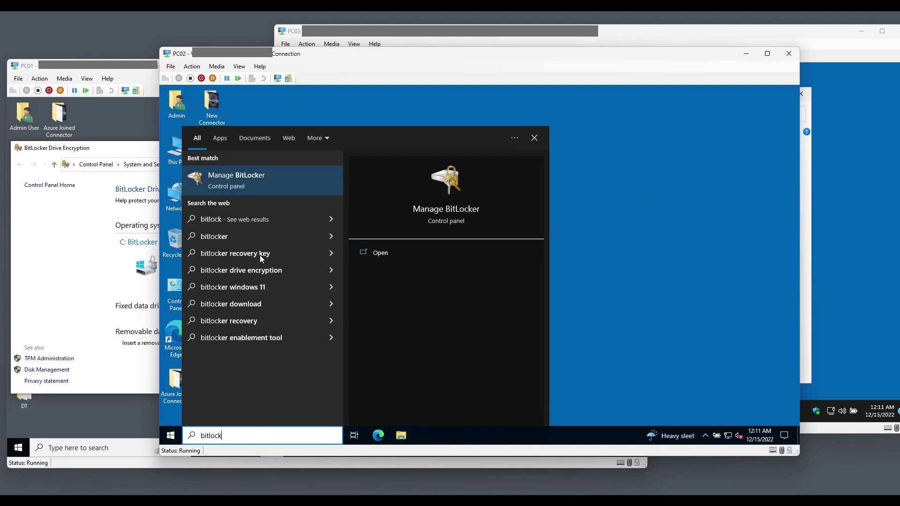
click(257, 184)
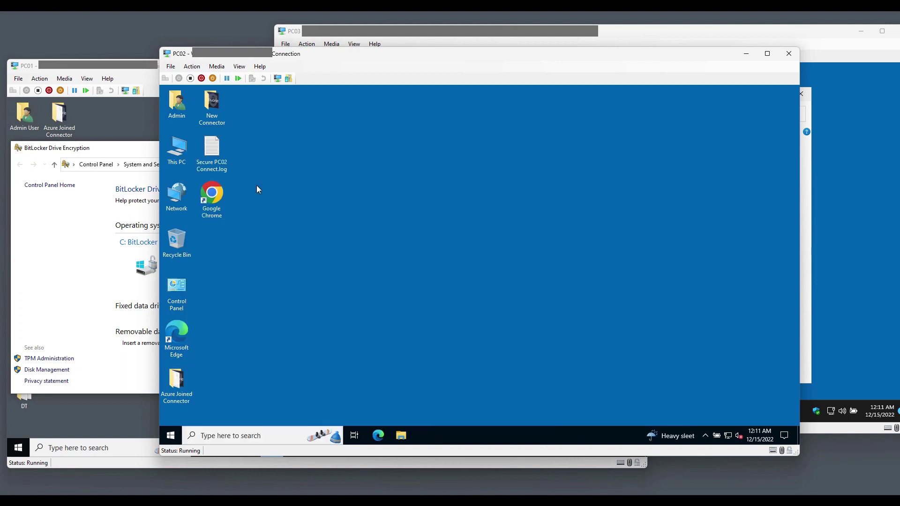
Compare BitLocker status across the PC03, PC02 and PC01 virtual machines
click(859, 234)
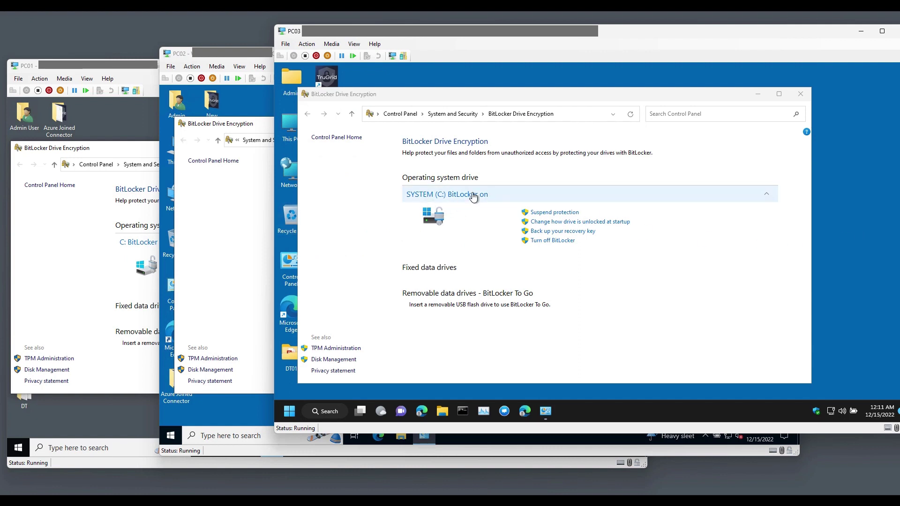
click(243, 221)
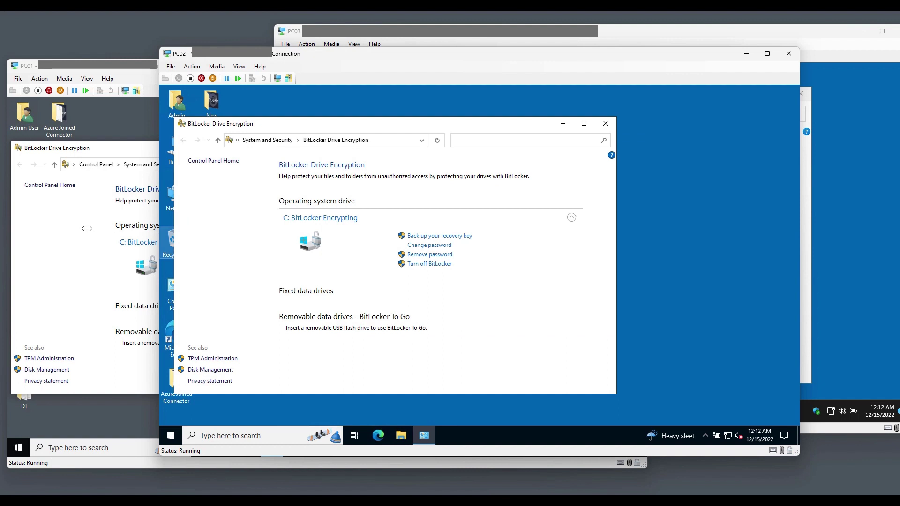
click(86, 228)
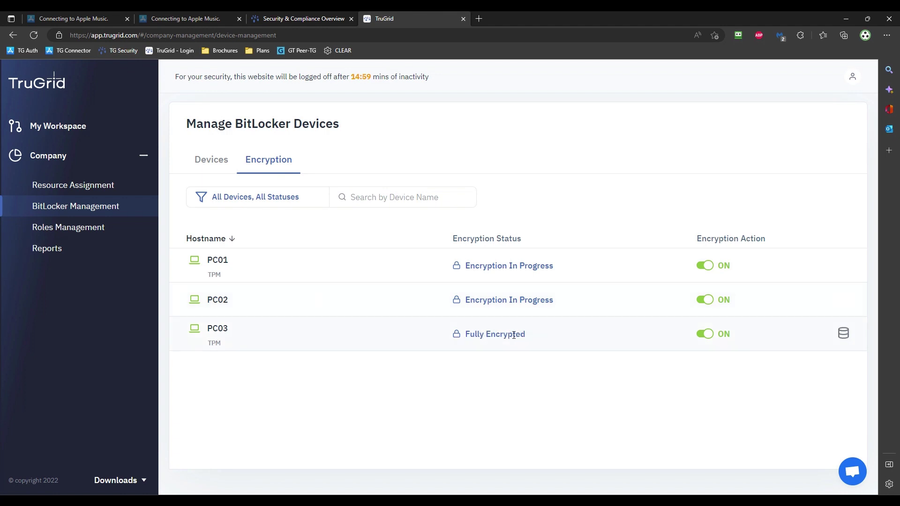
drag(527, 339, 460, 334)
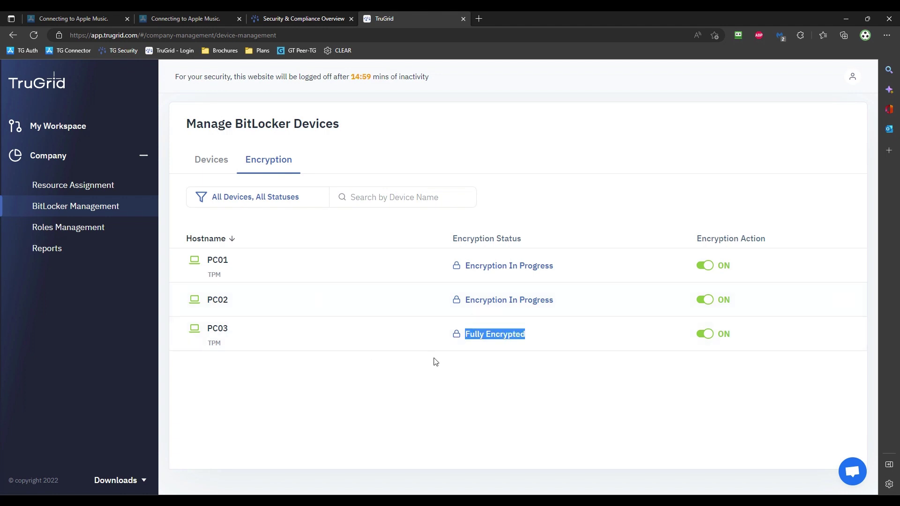
click(844, 339)
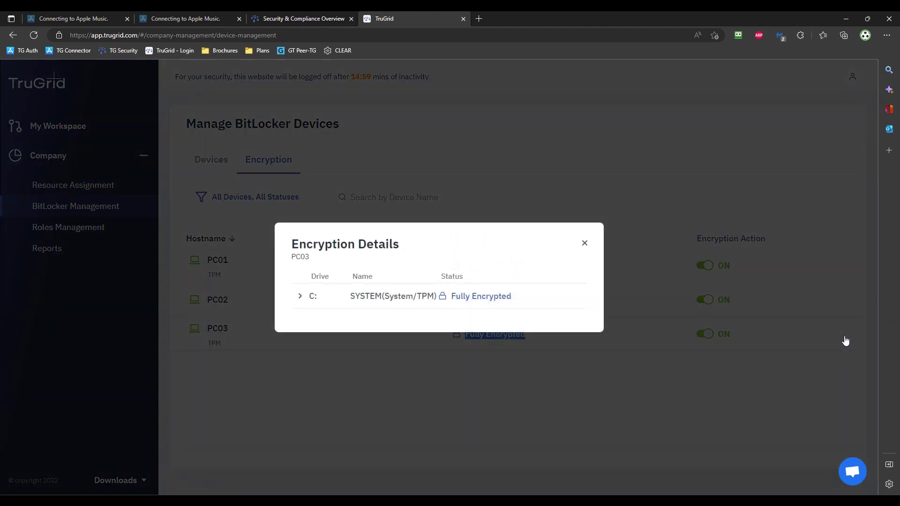
click(299, 298)
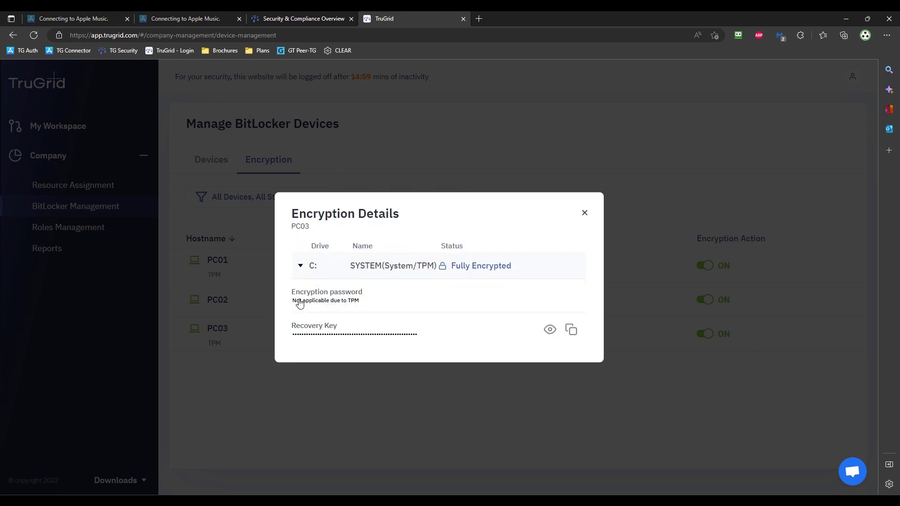
click(550, 330)
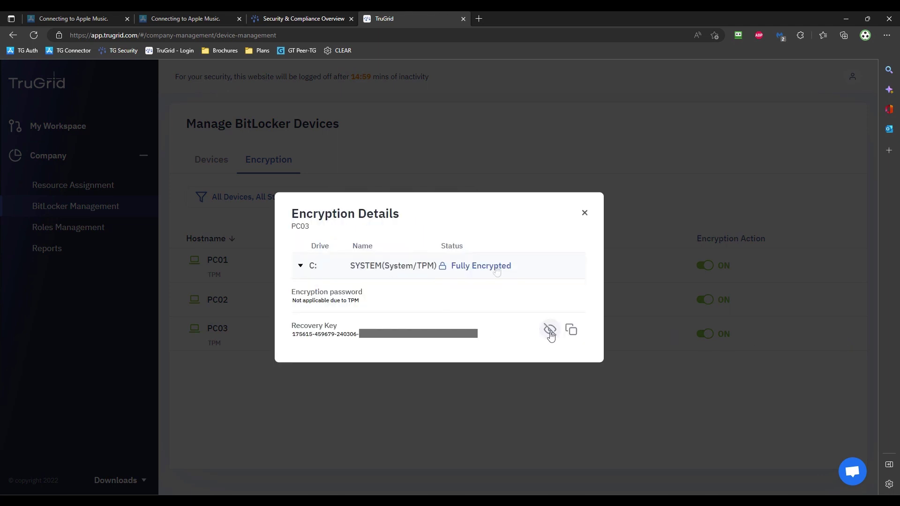
click(586, 214)
mouse_move(589, 313)
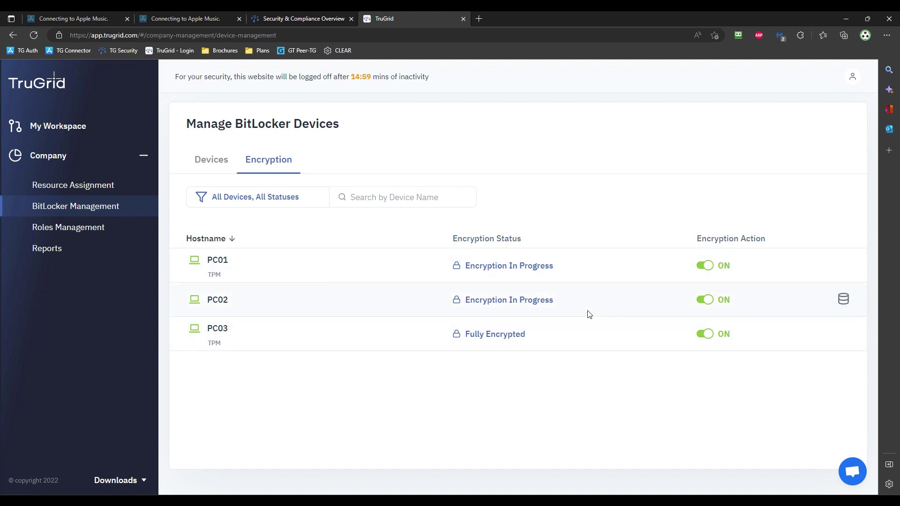
click(843, 302)
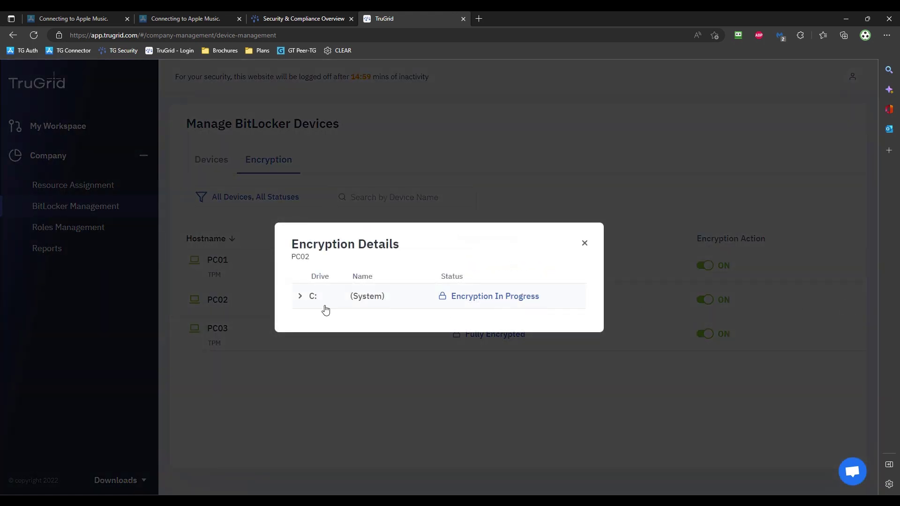
click(299, 297)
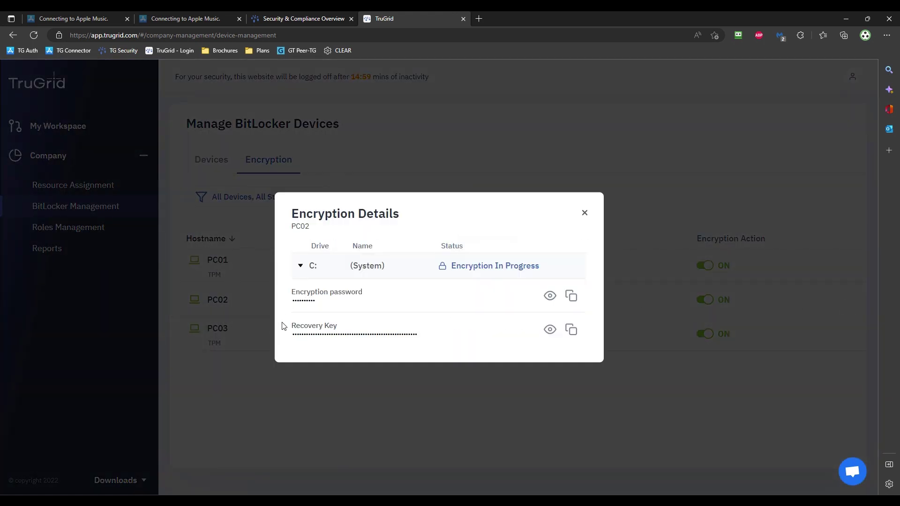
click(548, 330)
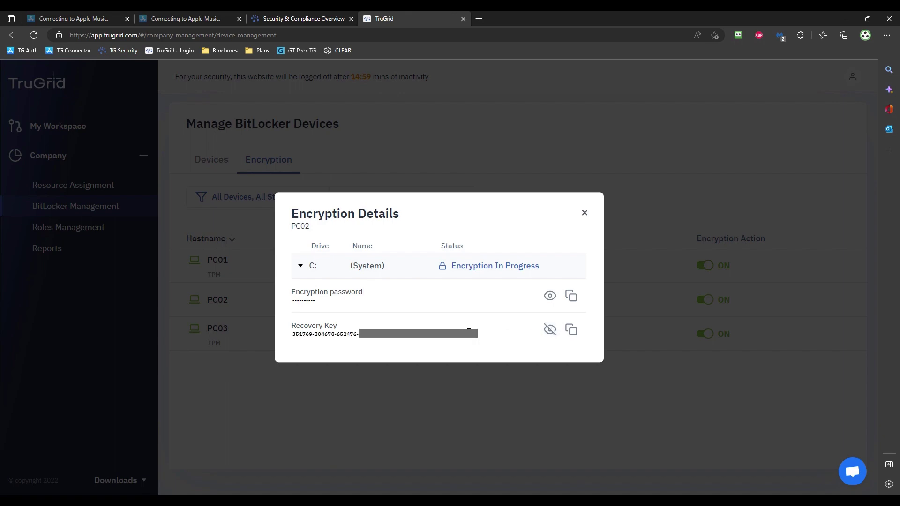
click(585, 213)
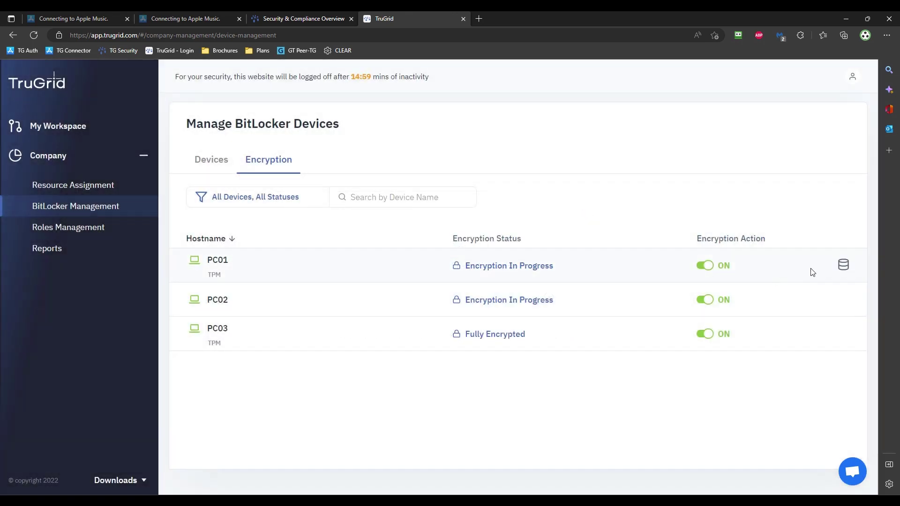
click(842, 270)
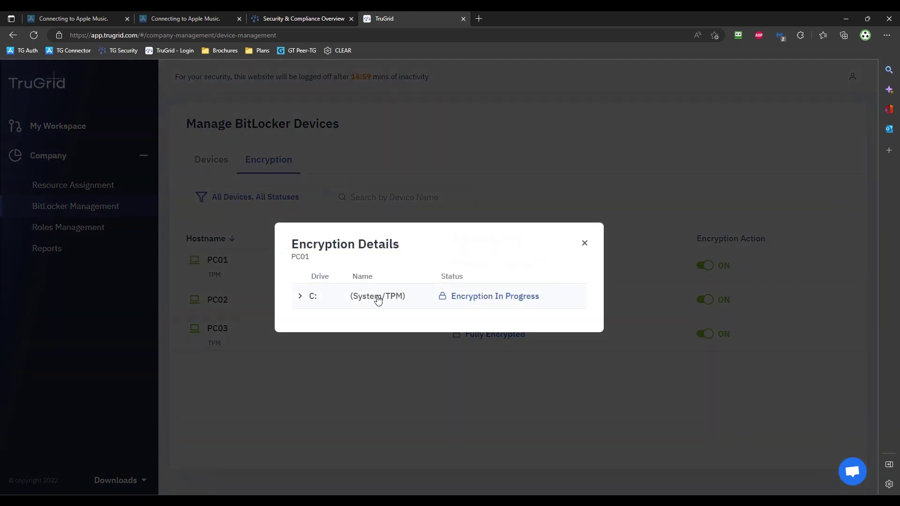
click(301, 297)
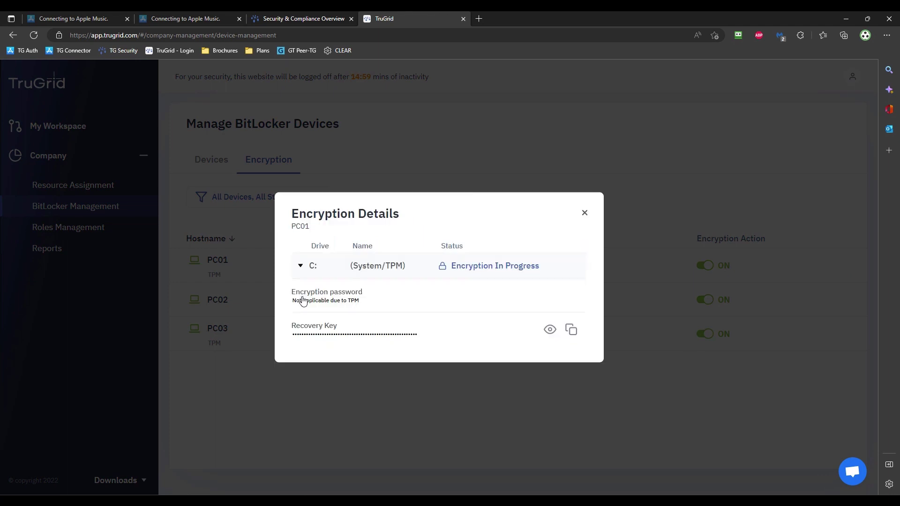
click(549, 331)
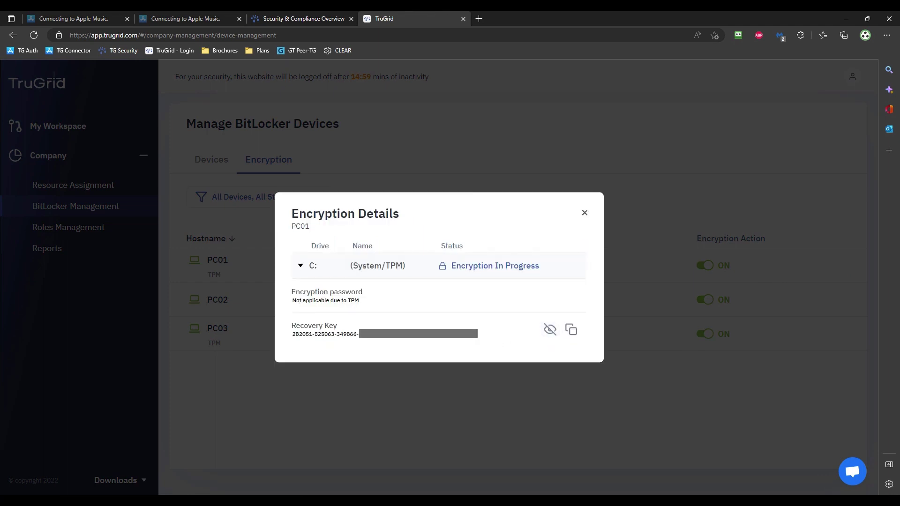
drag(471, 334, 246, 335)
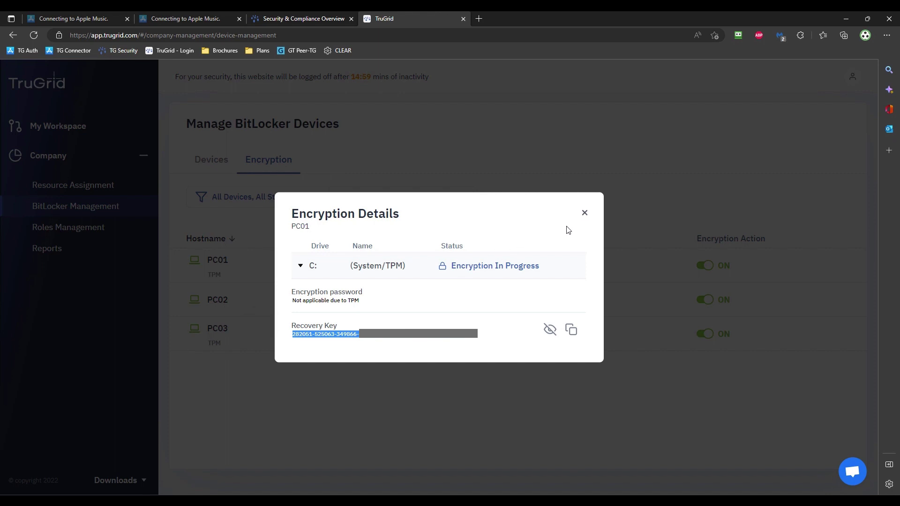
click(584, 213)
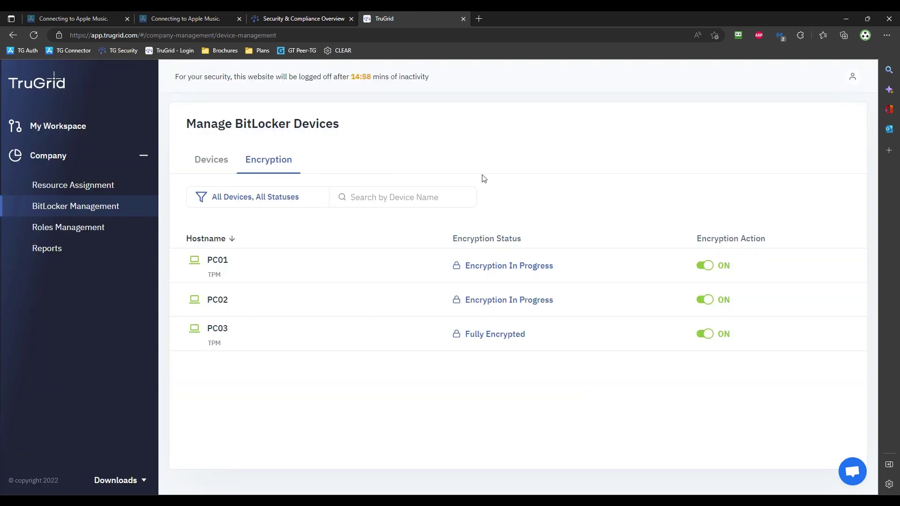
Download TruGrid-IoT-Compliance-Report-Dec-15-2022.csv from the Devices tab and open it
click(211, 169)
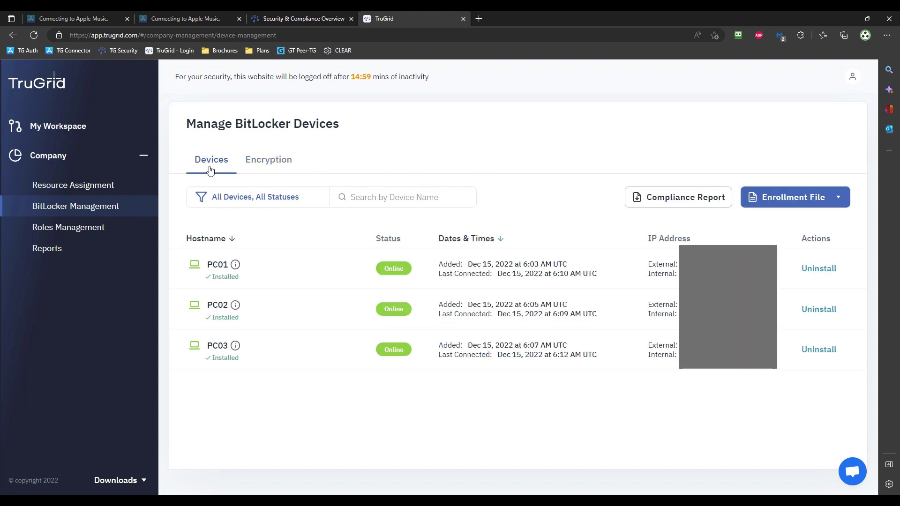
click(655, 199)
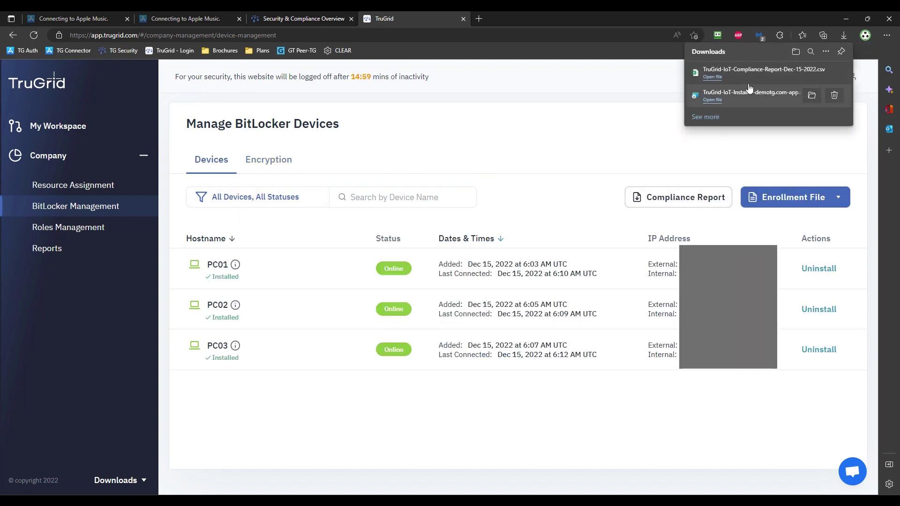
click(713, 77)
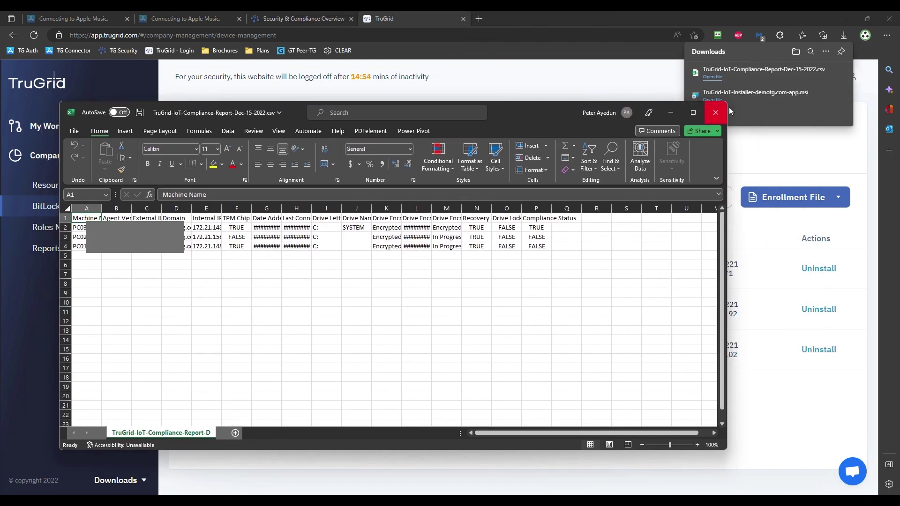
Maximize Excel and autofit all worksheet columns to their contents
click(693, 112)
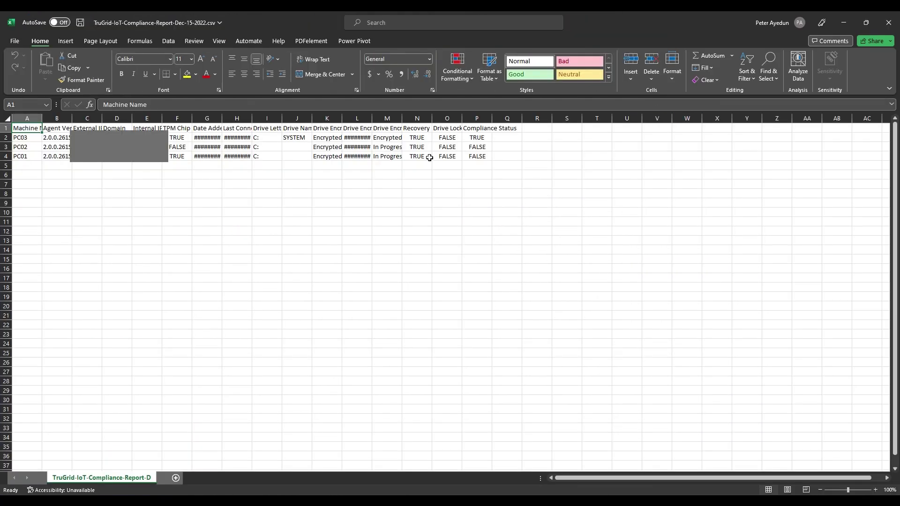
key(ctrl+a)
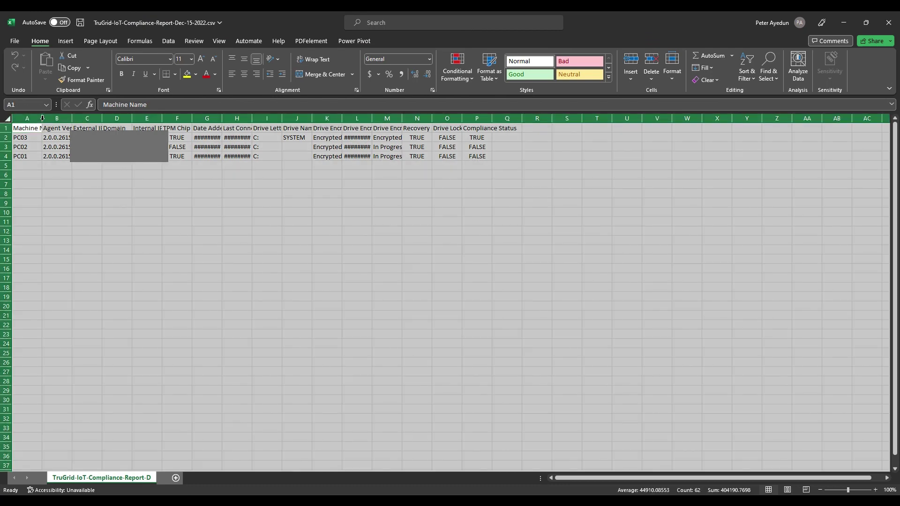
double_click(42, 119)
click(94, 173)
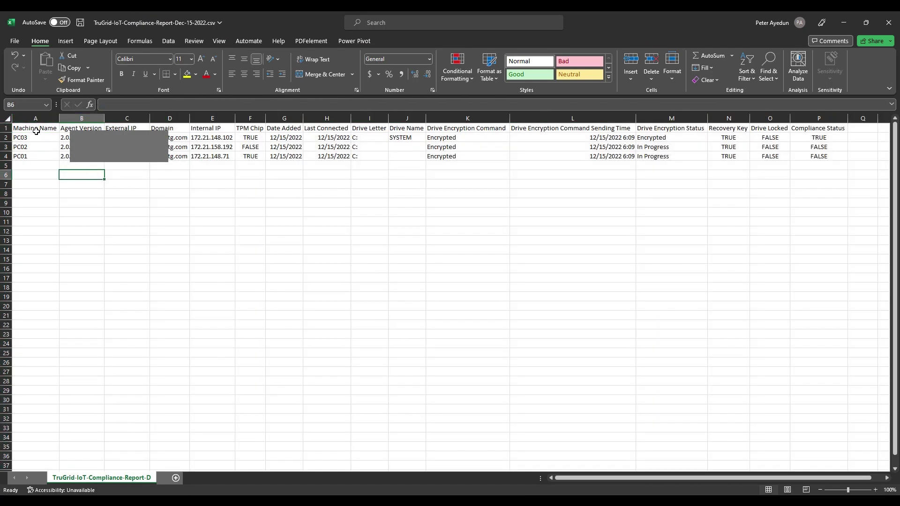